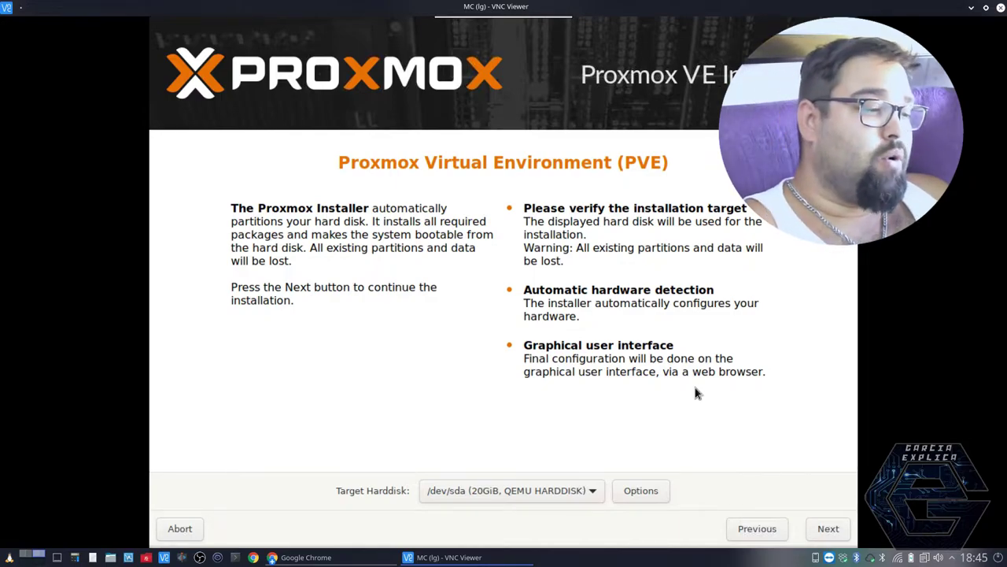
- Set the country to Spain with the Europe/Madrid time zone and continue
click(826, 530)
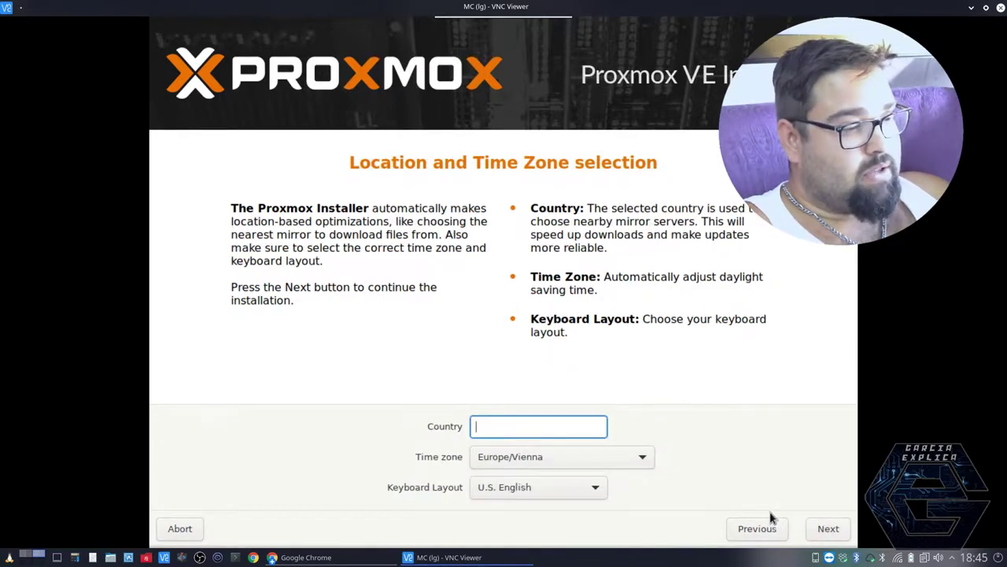
text(espaaaaaaaaaaa)
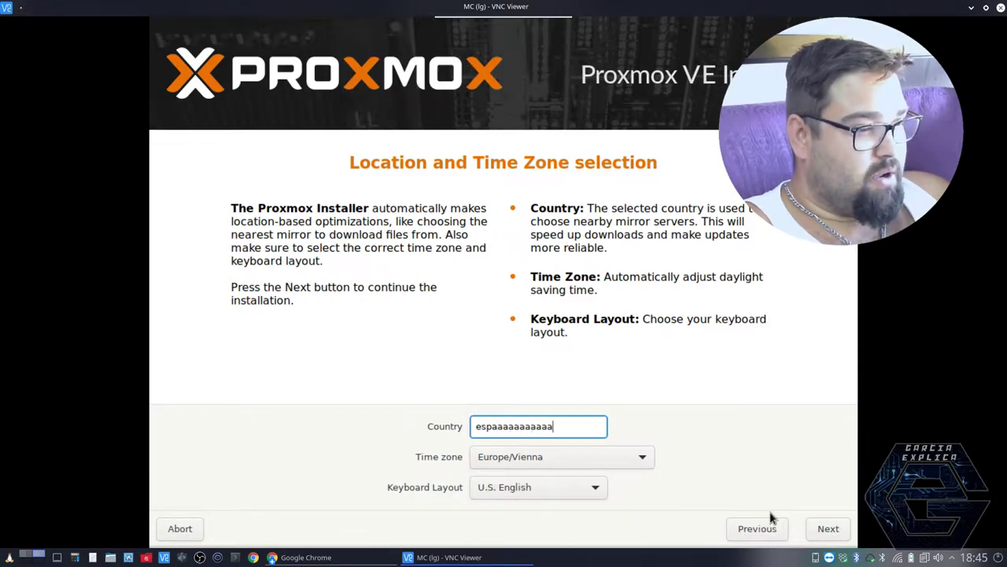
key(ctrl+a)
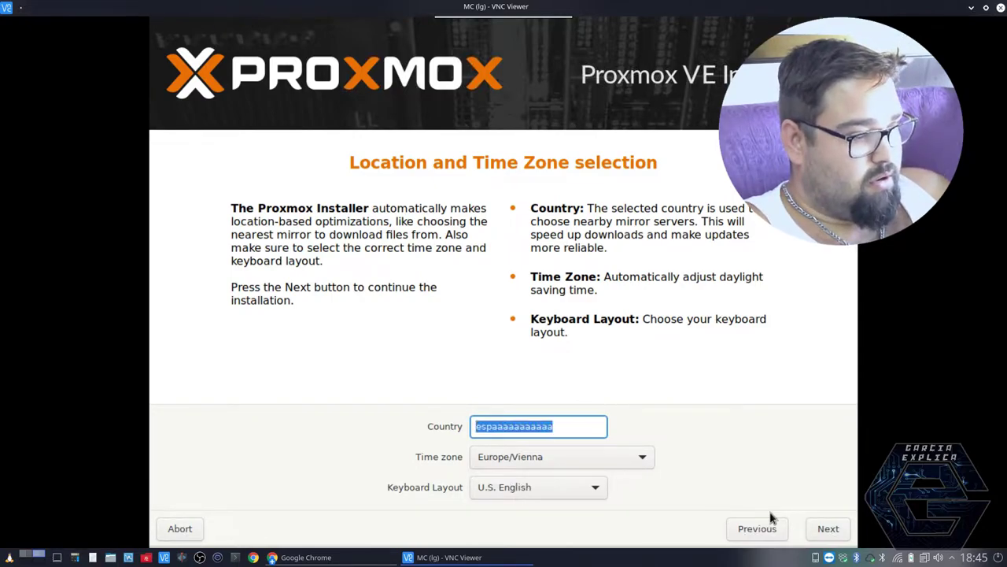
text(spa)
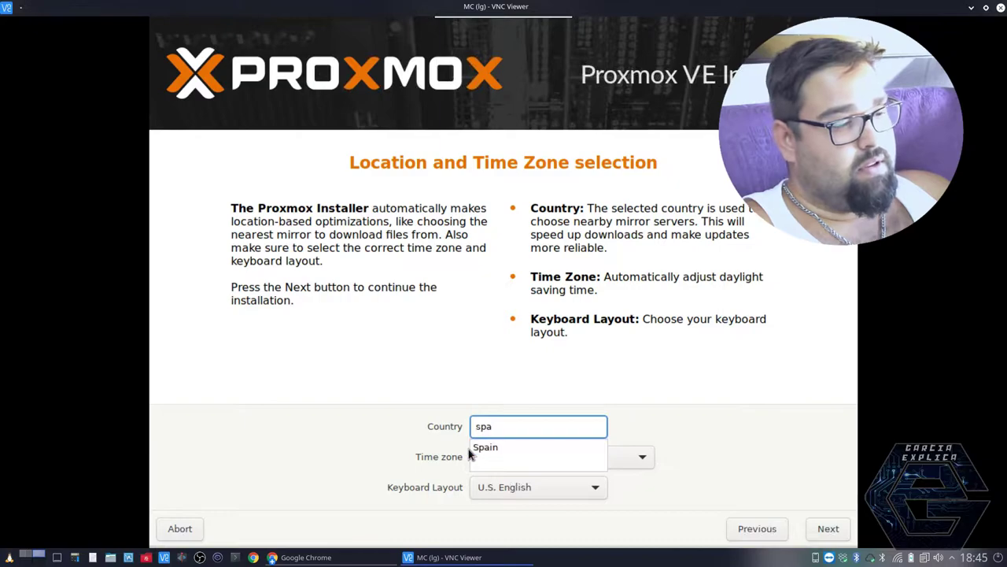
click(476, 447)
click(575, 466)
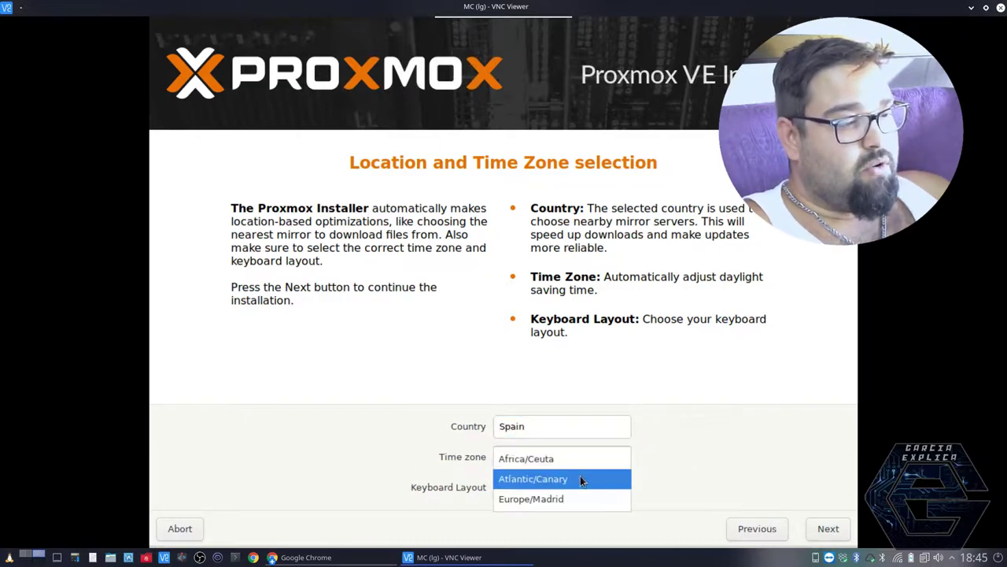
click(563, 498)
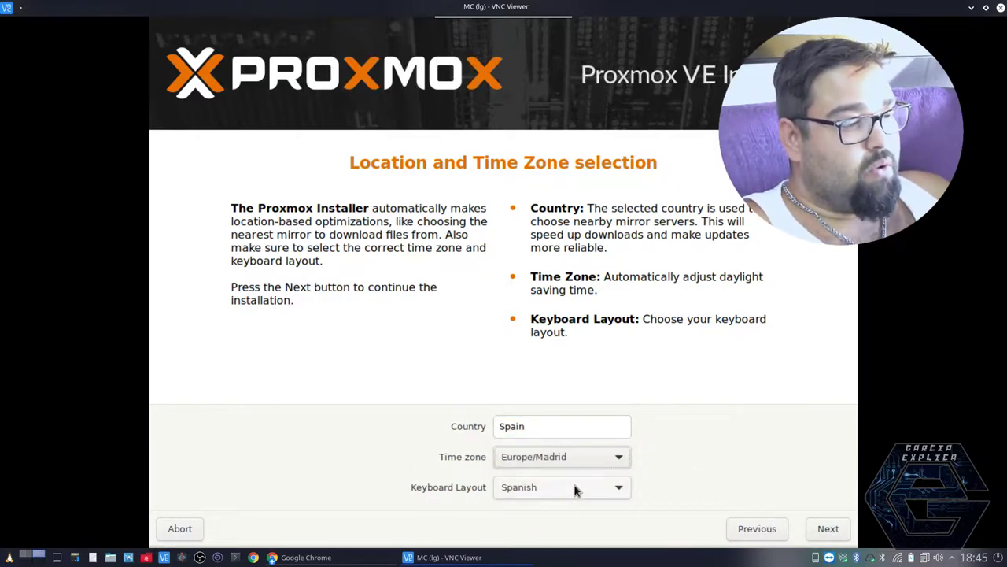
click(823, 529)
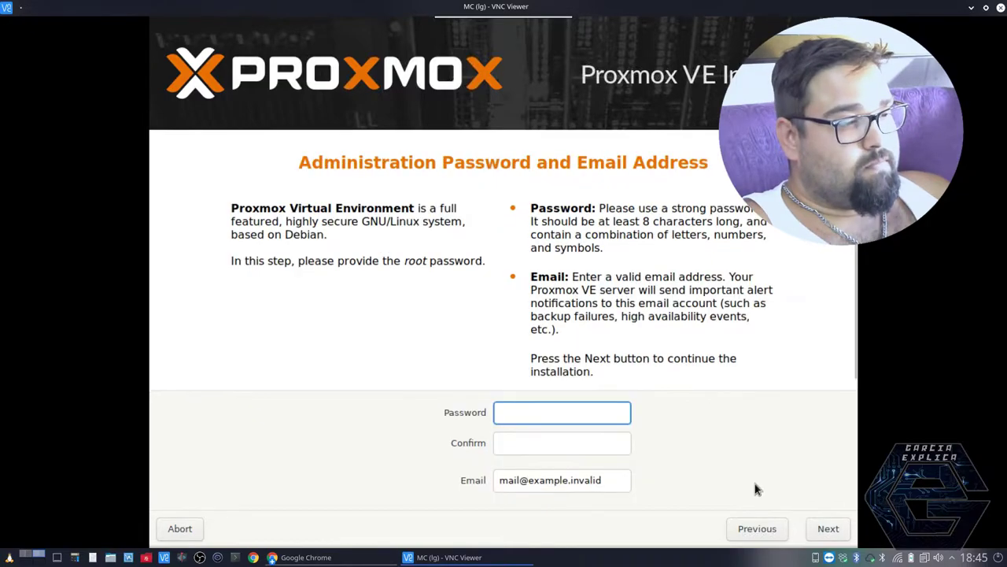
- Enter and confirm the root password, replace the contact e-mail, and dismiss the screenshot error
text(*****)
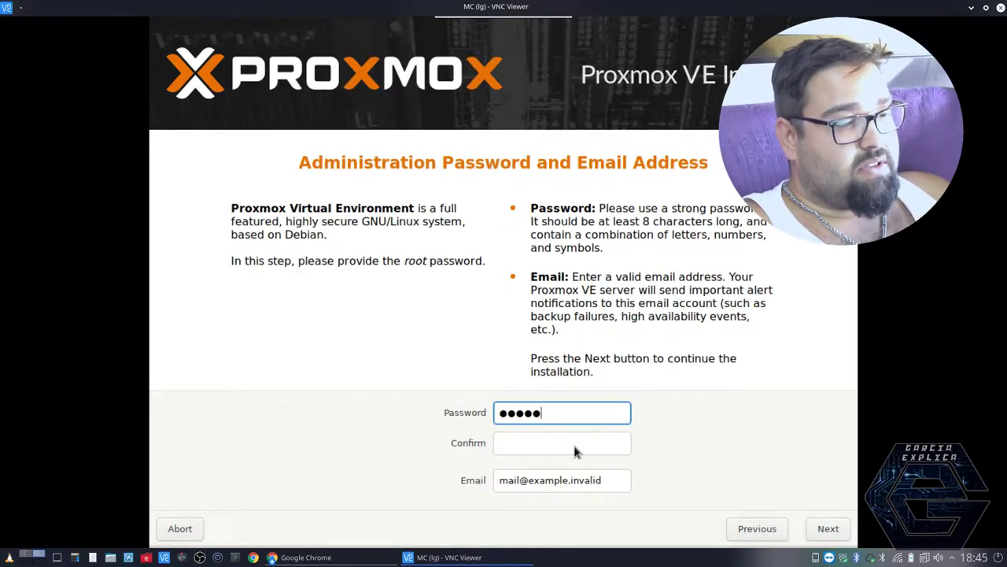
text(*)
click(568, 445)
text(******)
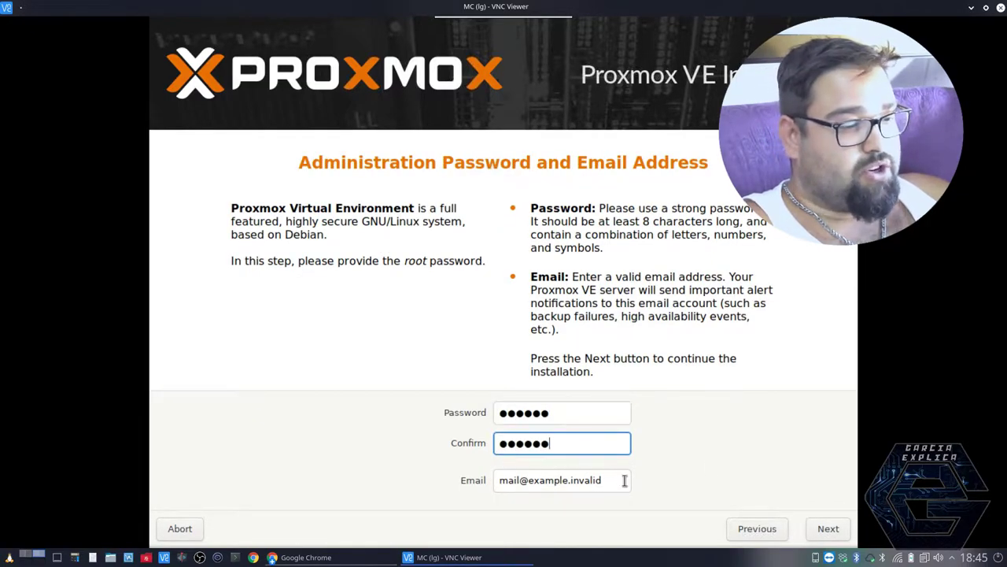
drag(624, 480, 448, 480)
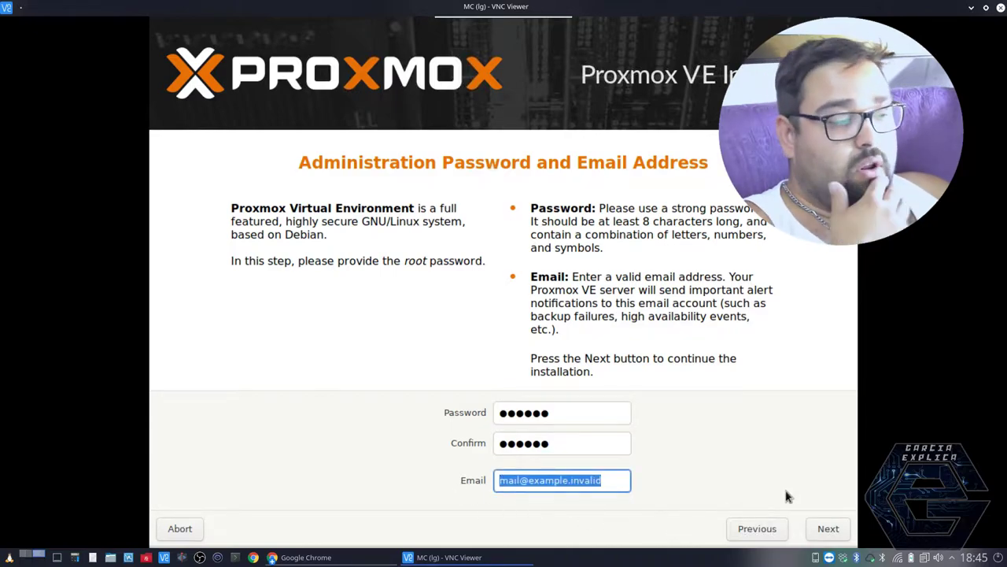
text(123.com)
key(Print)
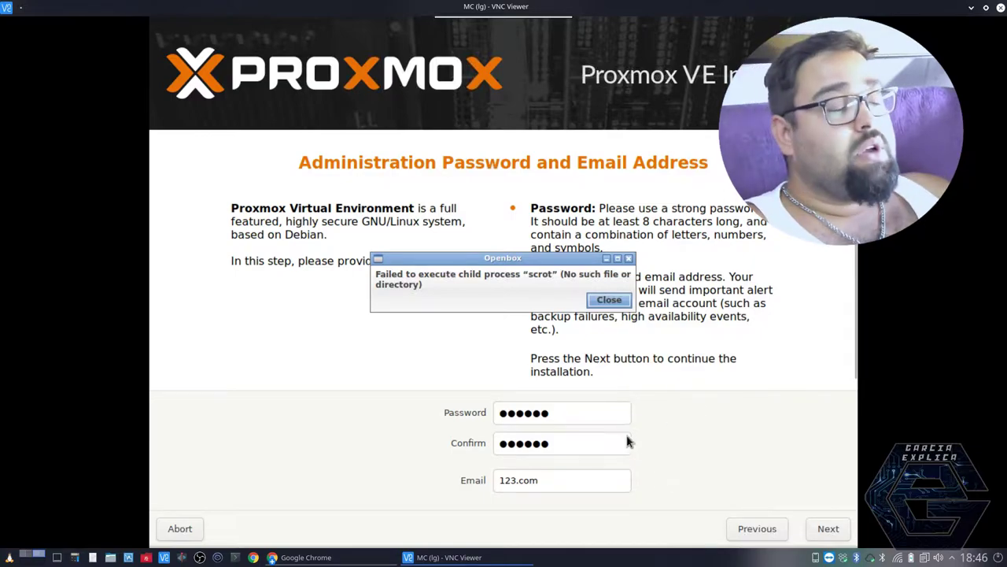
click(608, 300)
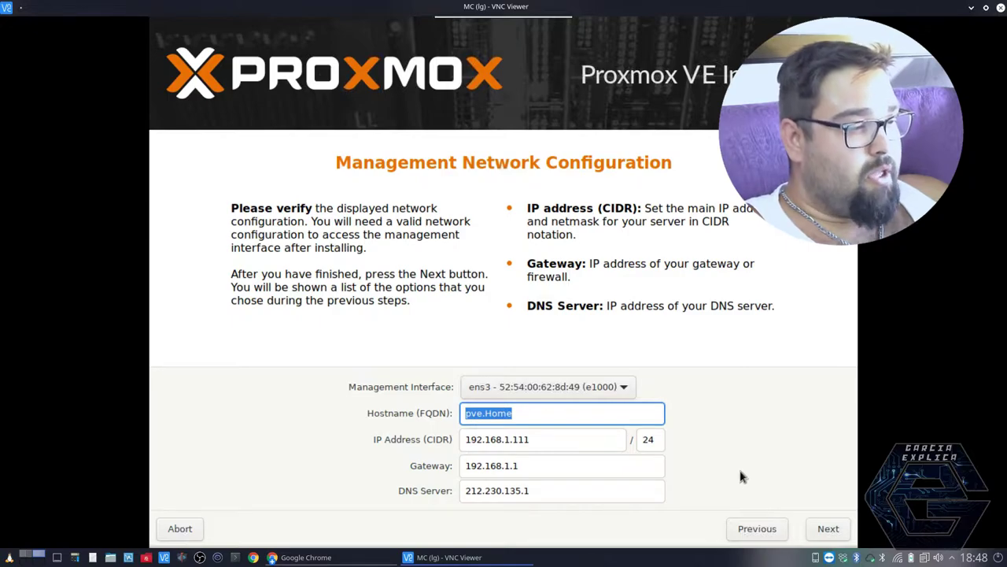
- Keep the existing management interface and change the hostname from pve.Home to pve2.Home
click(621, 386)
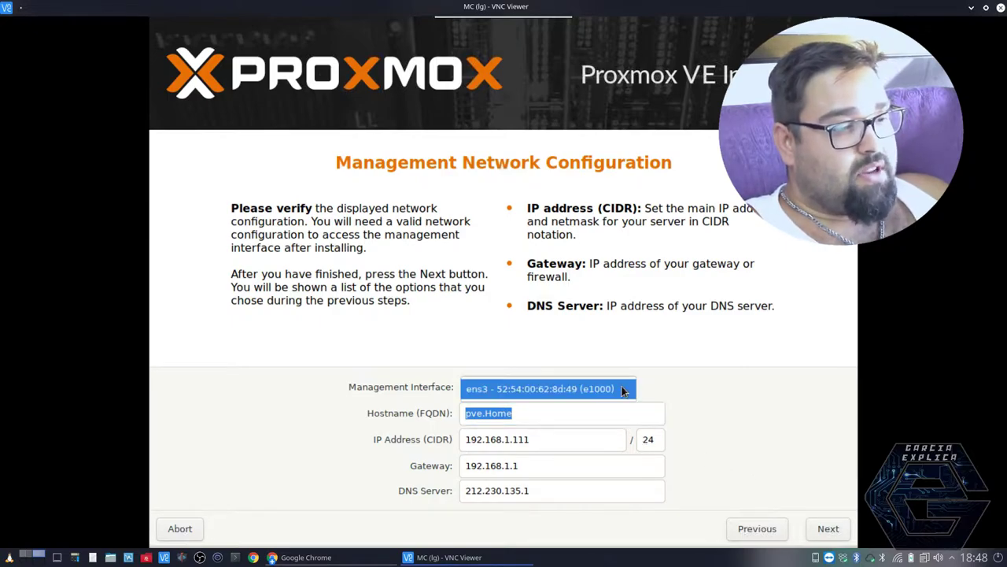
click(622, 387)
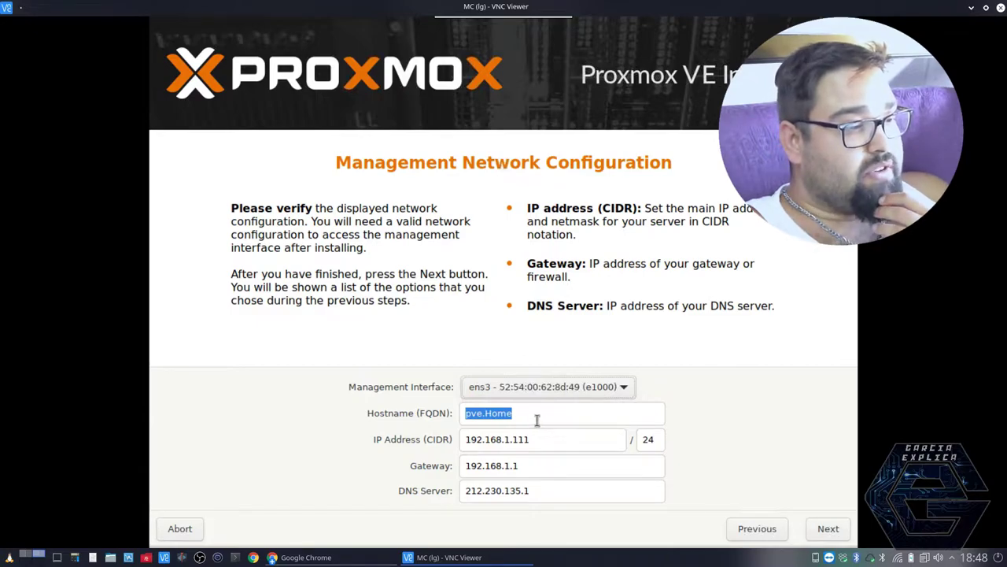
click(537, 417)
click(482, 413)
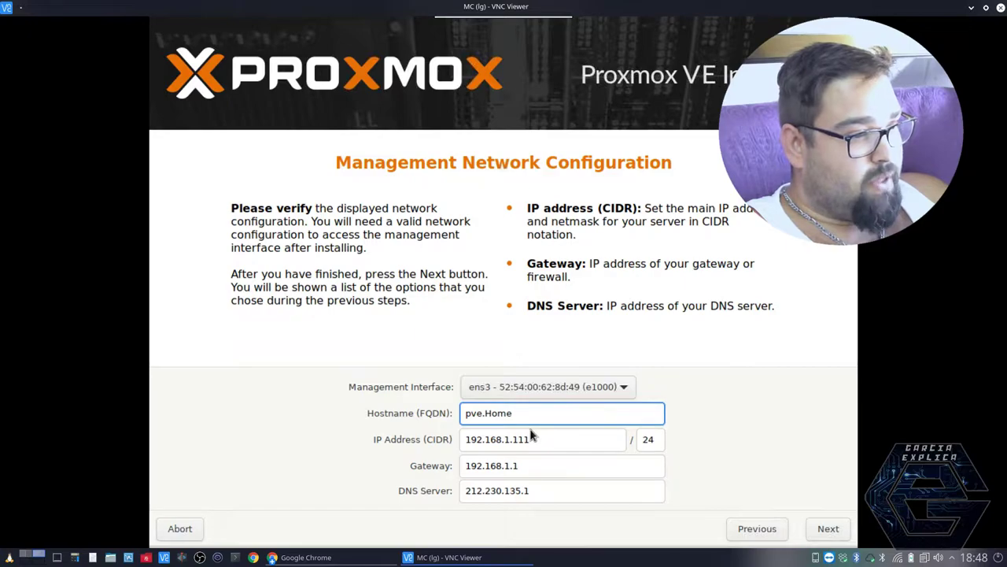
text(2)
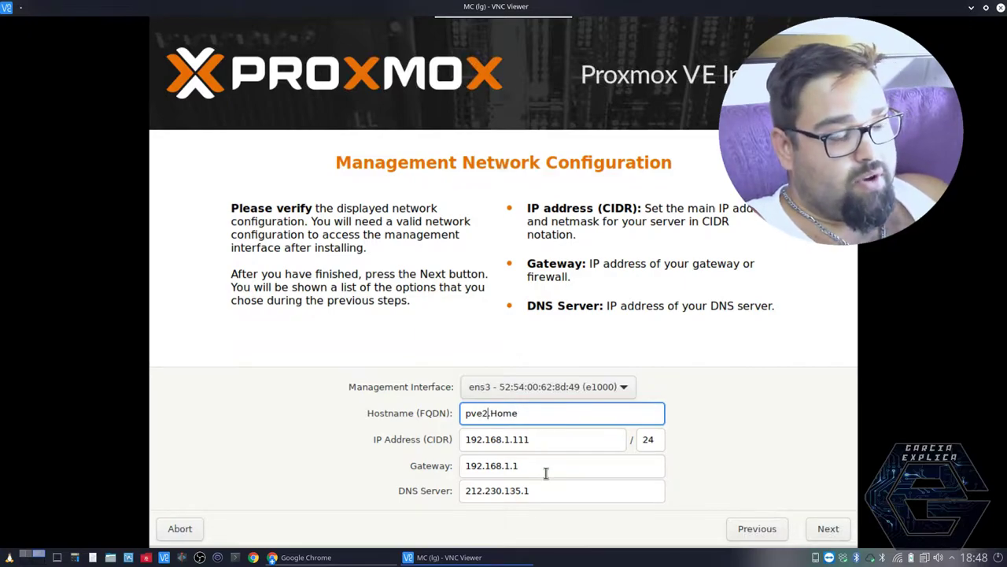
click(825, 532)
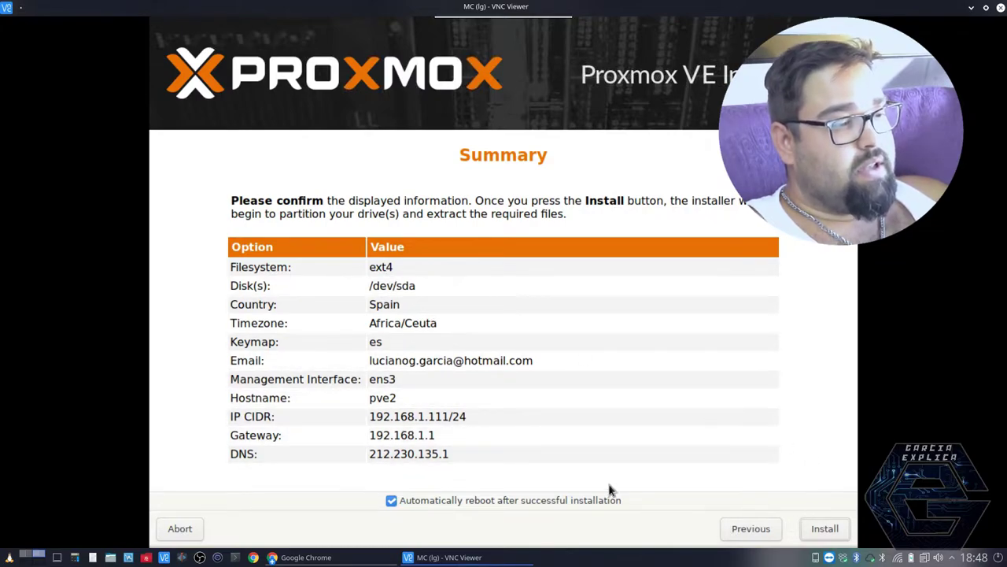
- Start the Proxmox VE installation onto /dev/sda from the Summary page
click(818, 529)
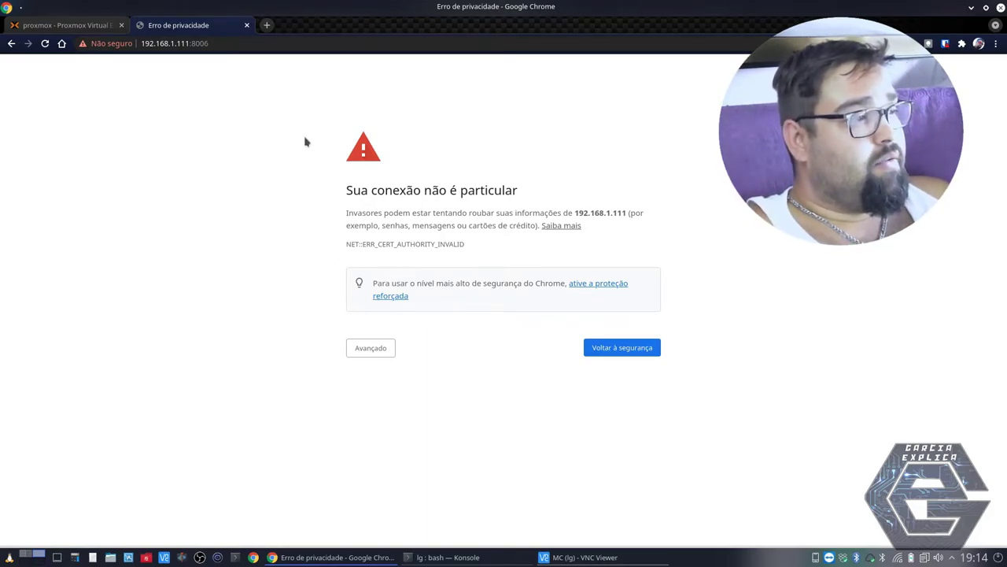
click(254, 44)
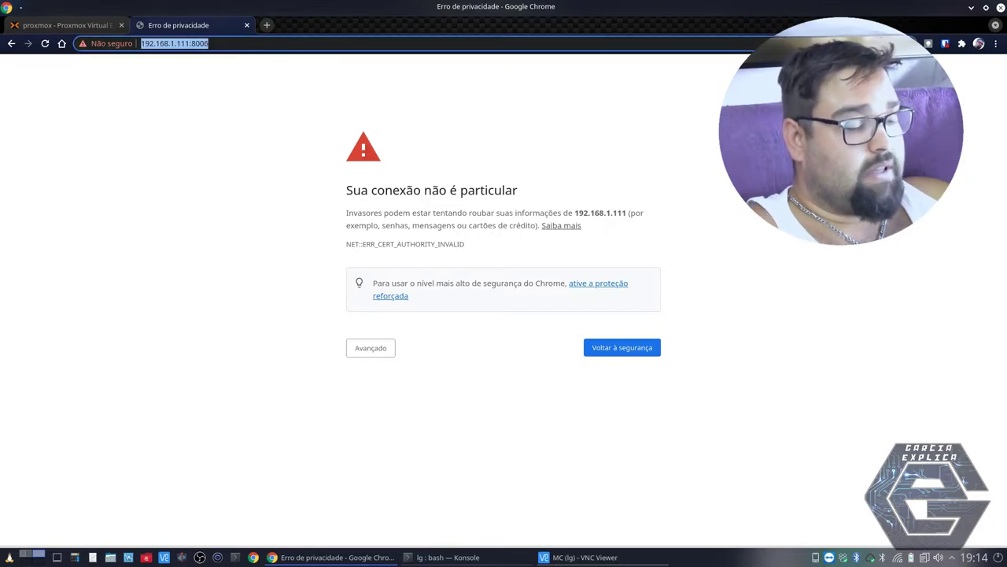
key(Home)
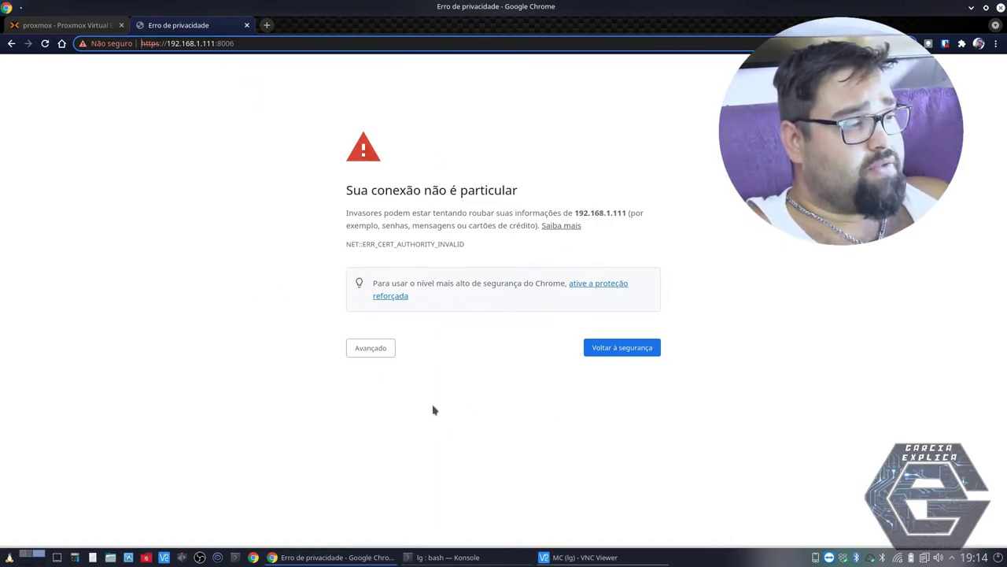
click(384, 349)
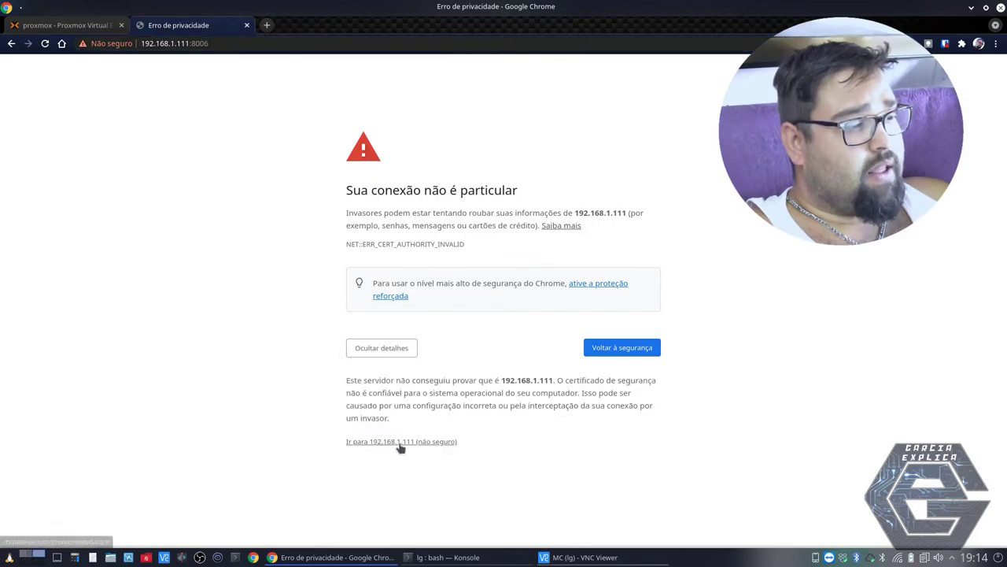
click(399, 444)
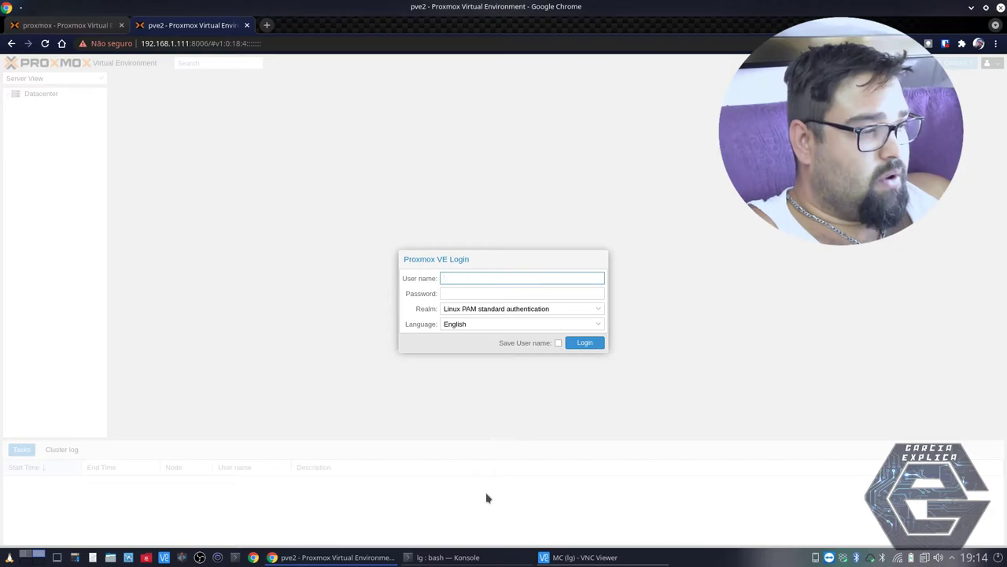
- Log in as root with the account password and close the no-subscription notice
text(root)
key(Tab)
text(*****)
key(Return)
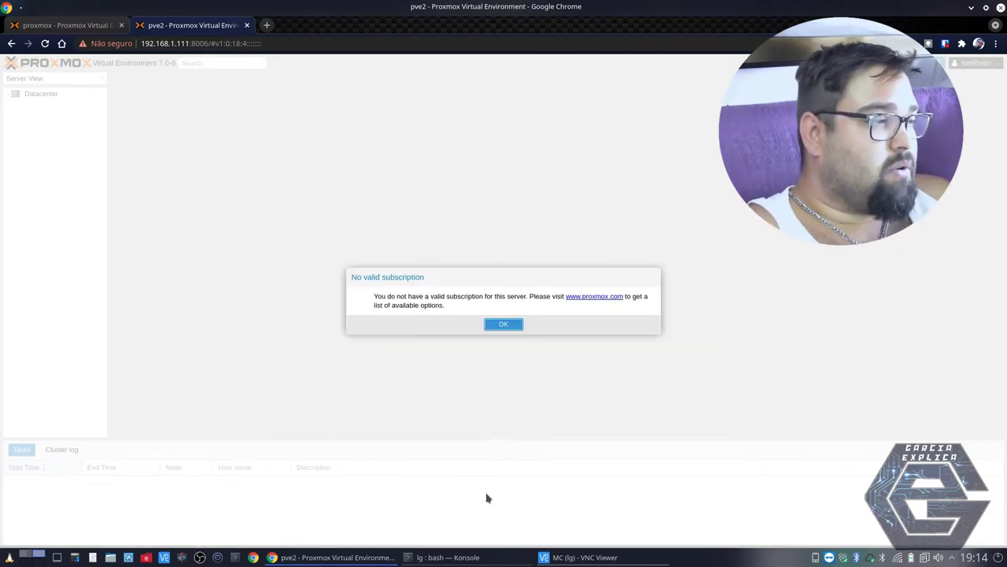
click(504, 324)
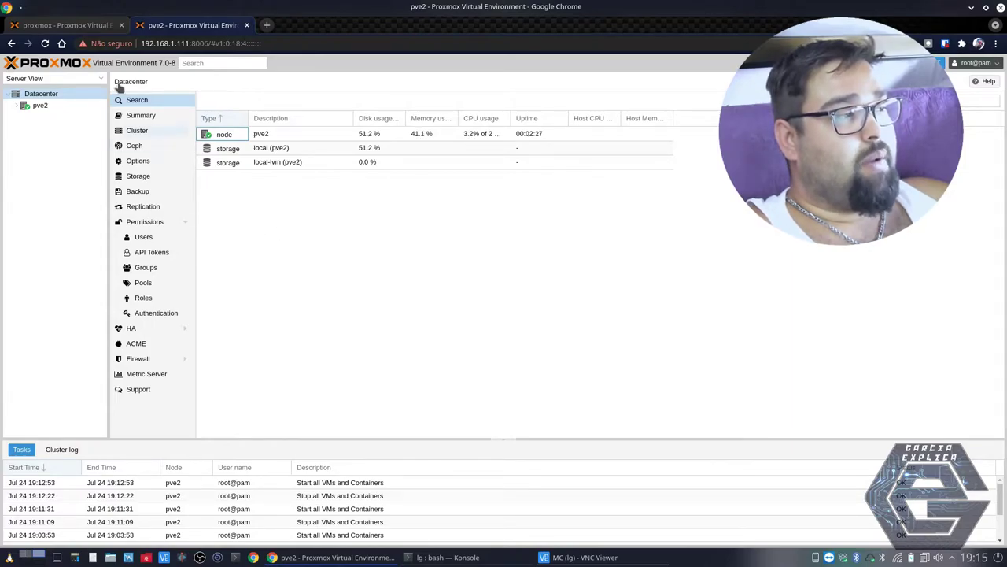
- Browse the Datacenter storage list, switching between the local and local-lvm entries
click(226, 150)
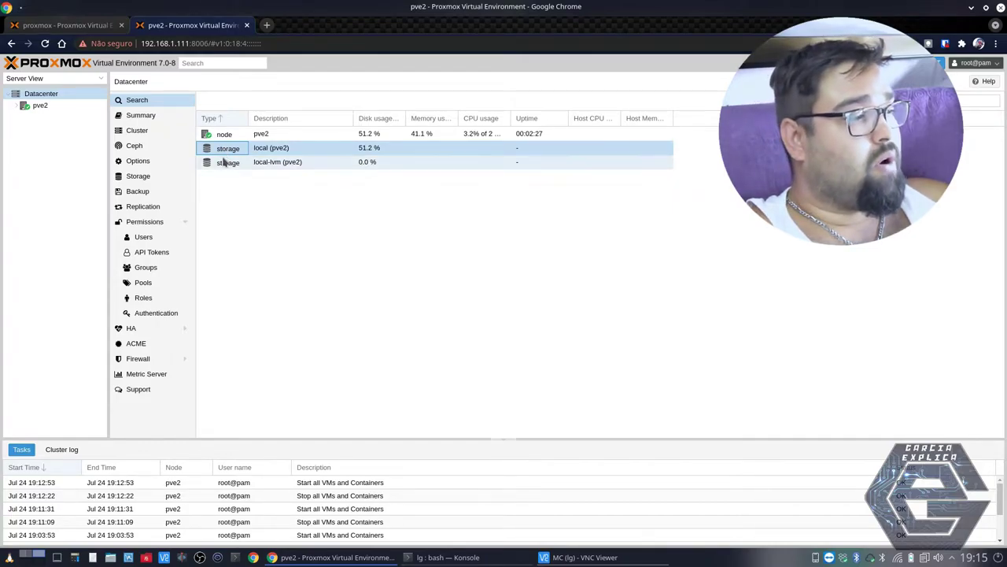
click(227, 163)
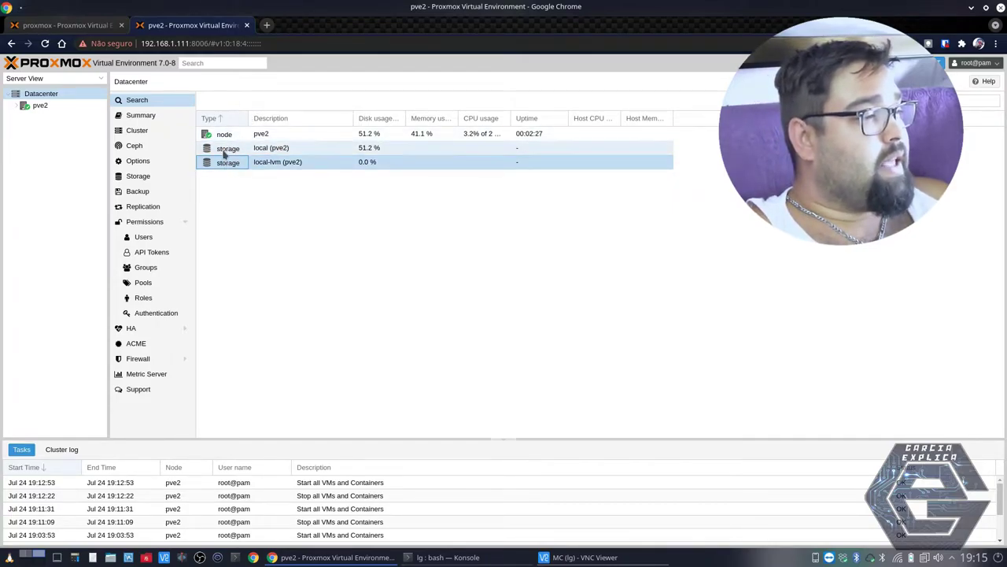
click(220, 150)
click(222, 161)
click(221, 149)
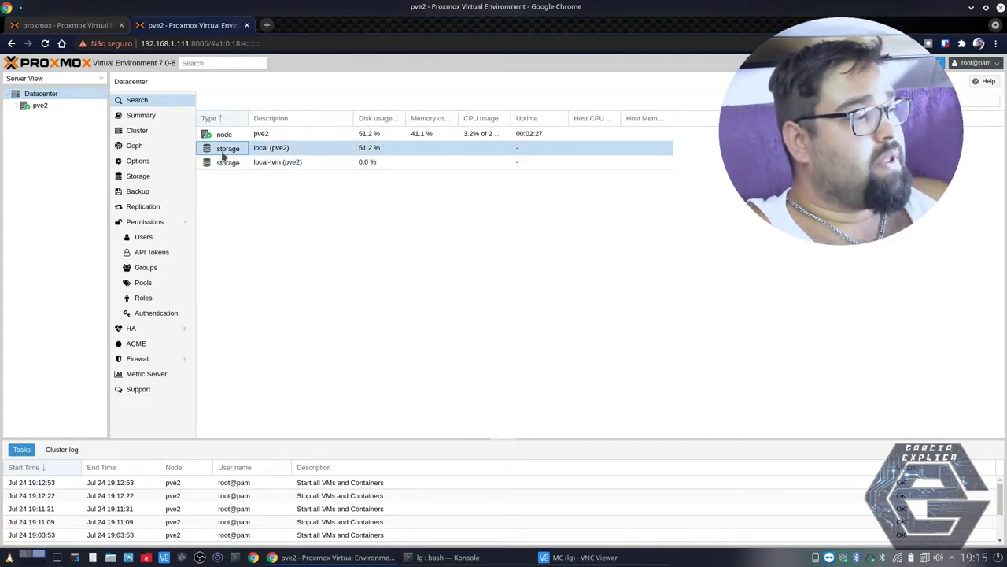
click(163, 178)
click(221, 137)
click(220, 147)
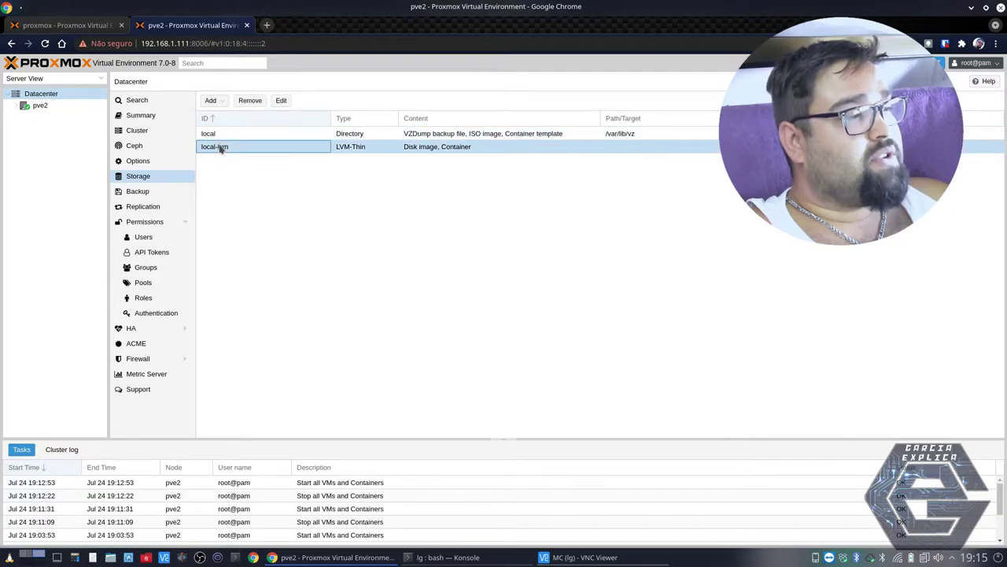
click(224, 139)
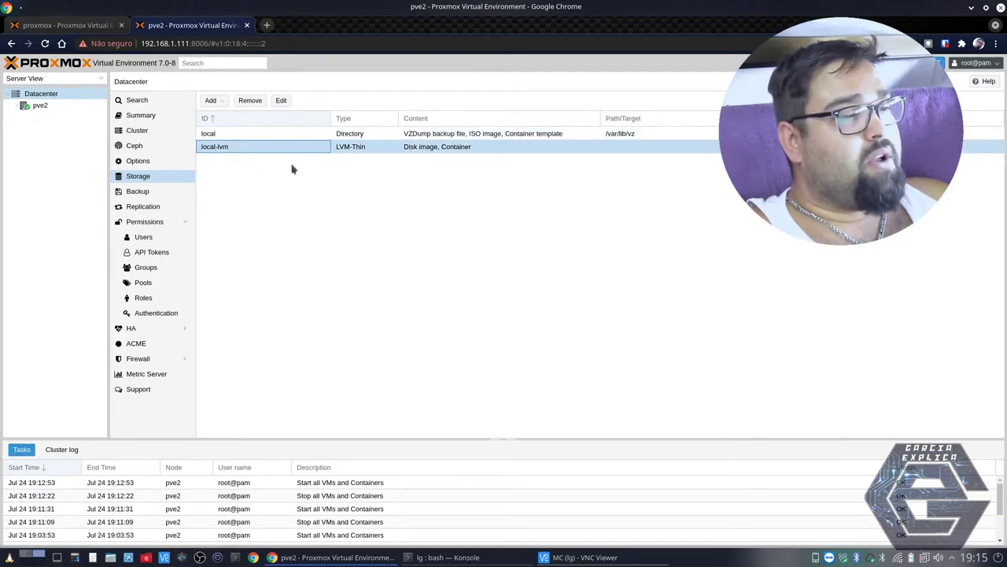
key(Right)
key(Right)
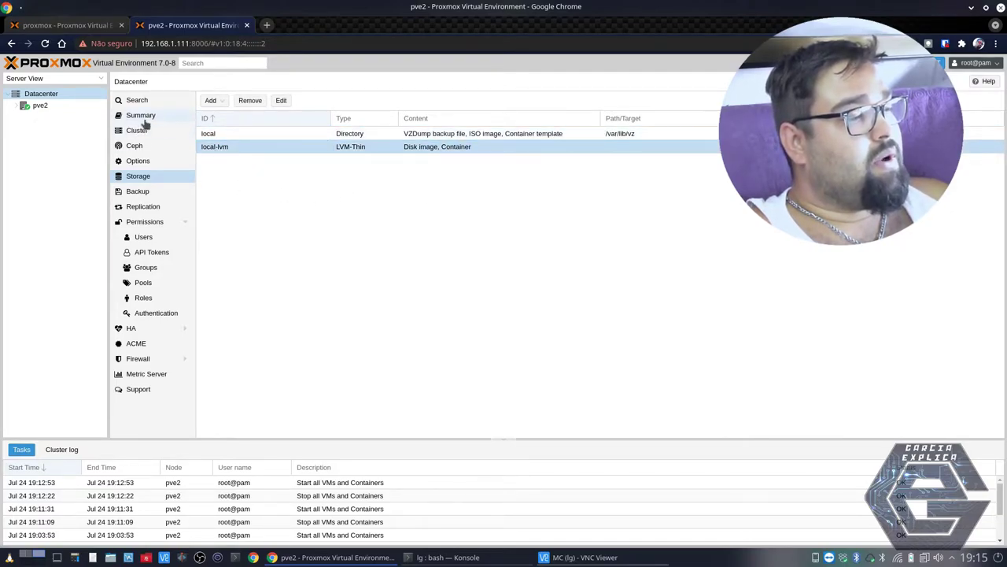
- Expand node pve2 and show its local storage summary with the usage chart
click(143, 118)
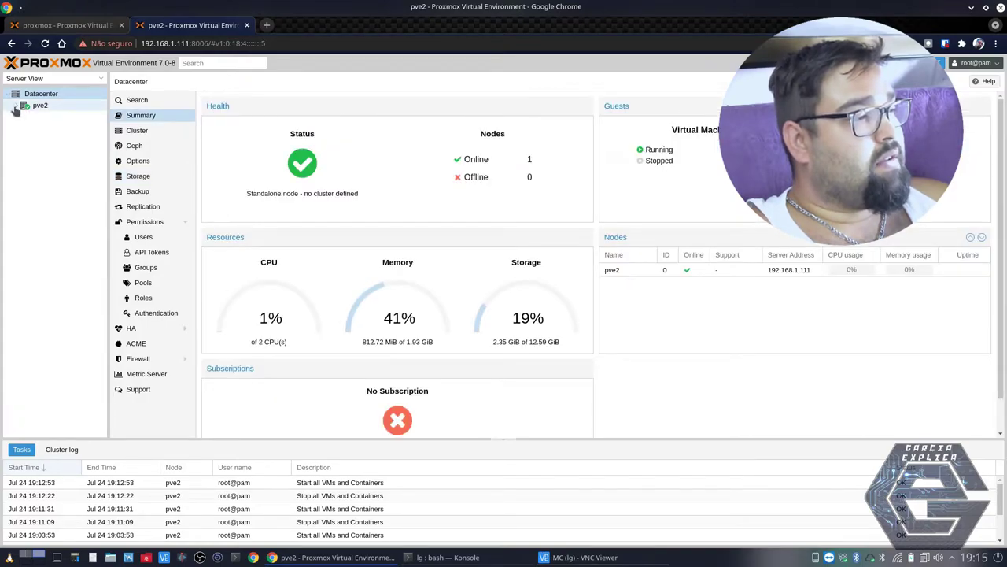
double_click(47, 107)
click(59, 117)
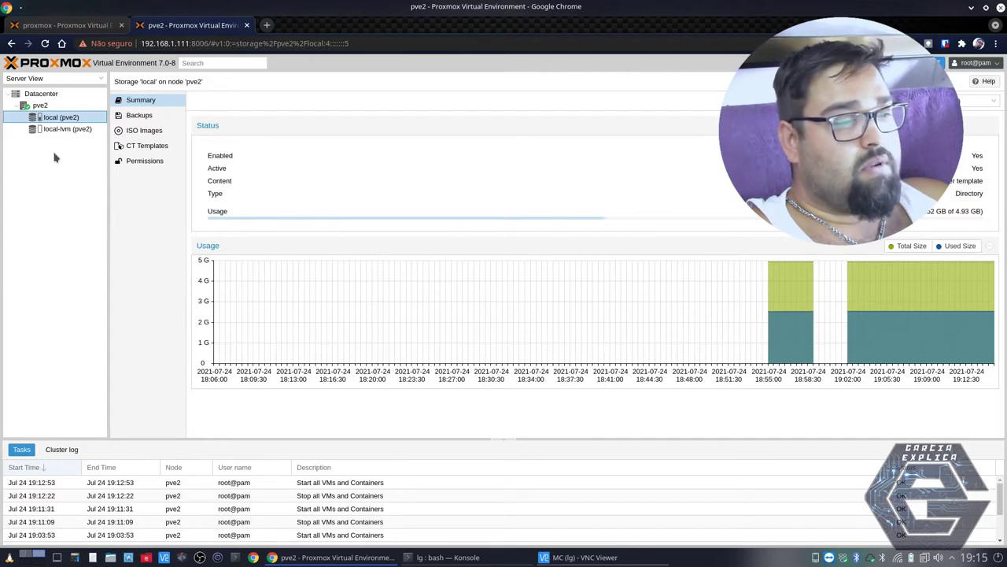
- Compare the local (4.93 GB) and local-lvm usage charts, then check Datacenter node counts
double_click(956, 211)
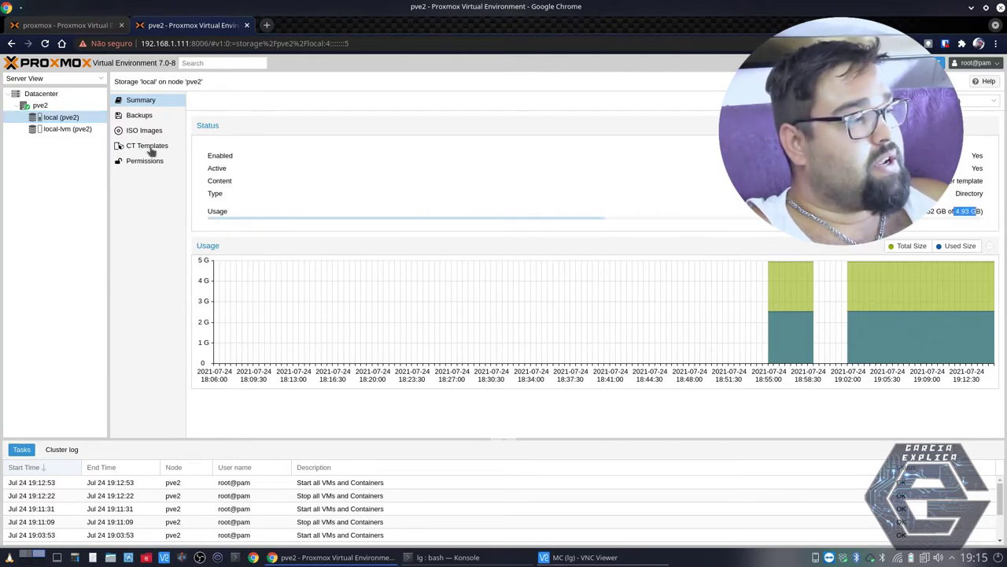
click(82, 130)
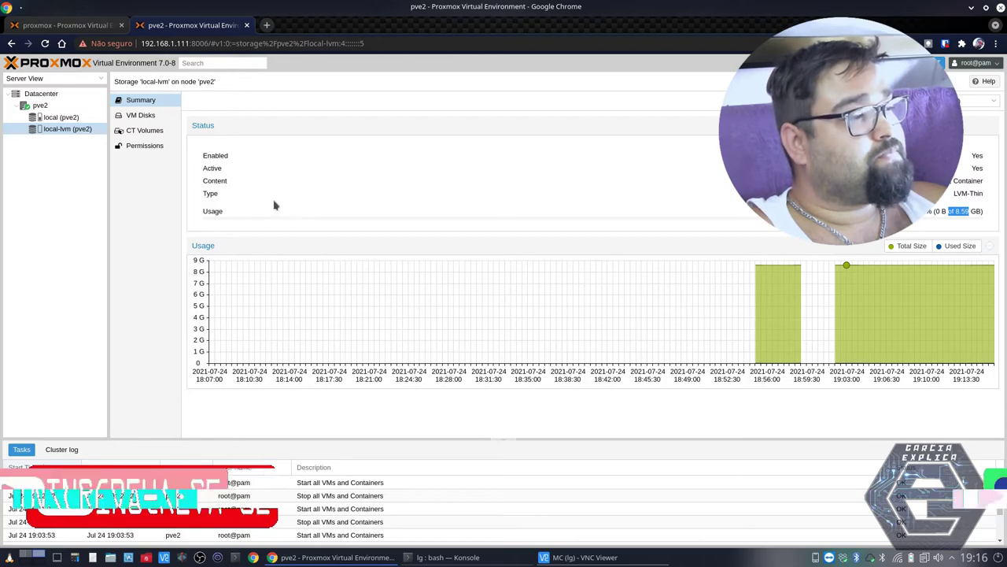
click(55, 118)
click(48, 128)
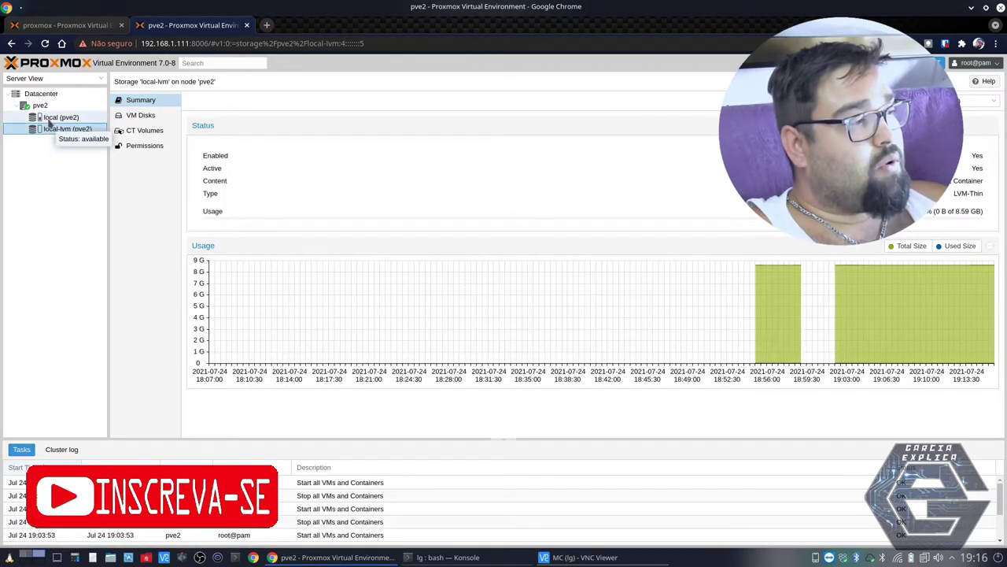
click(50, 118)
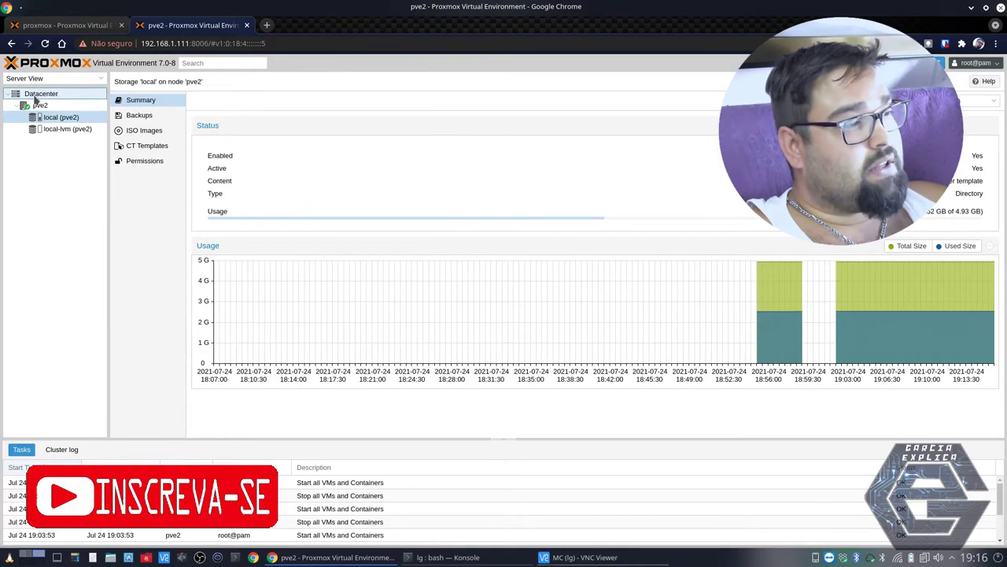
click(35, 95)
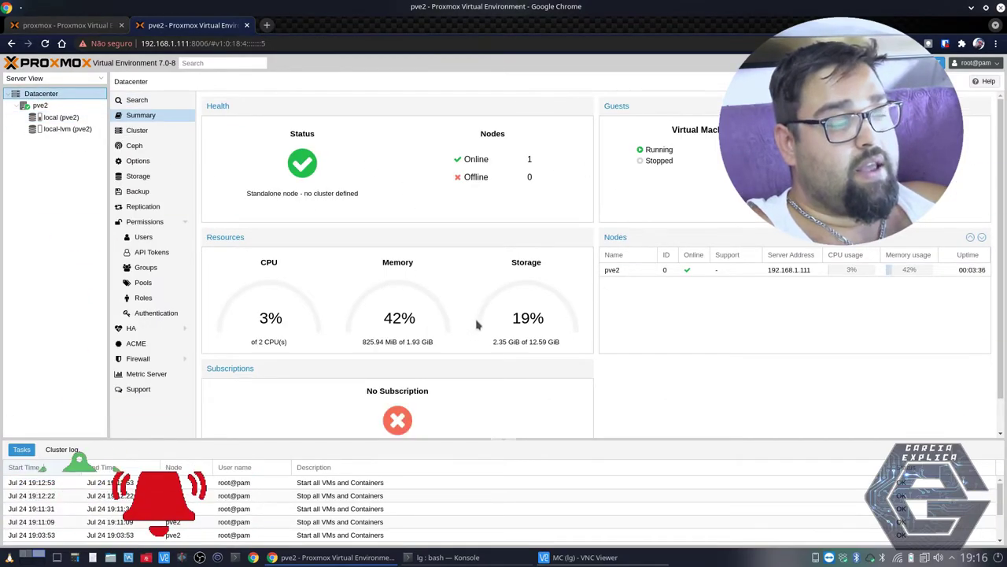
mouse_move(463, 191)
mouse_down()
mouse_move(480, 158)
mouse_move(532, 179)
mouse_up()
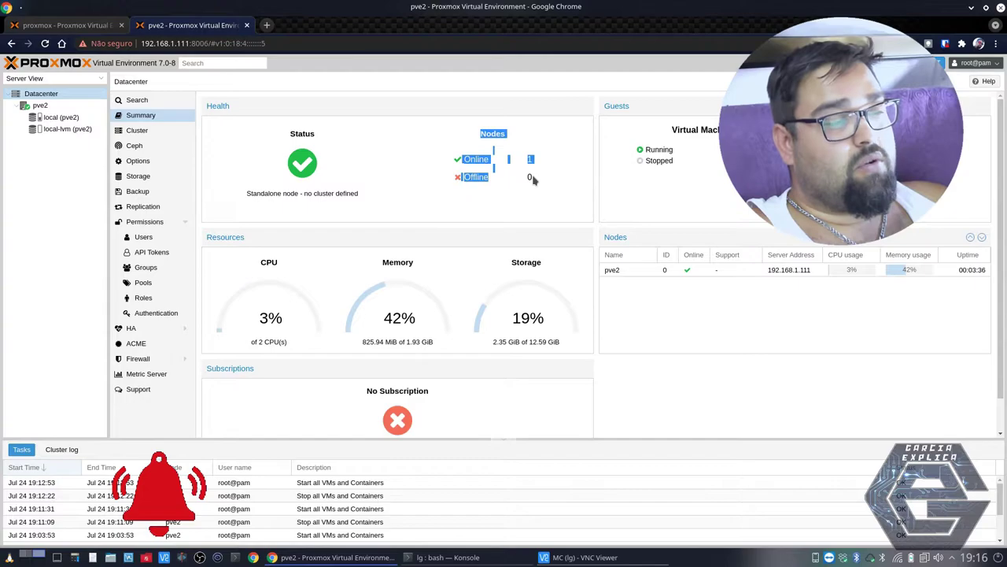
click(533, 180)
triple_click(528, 178)
click(519, 179)
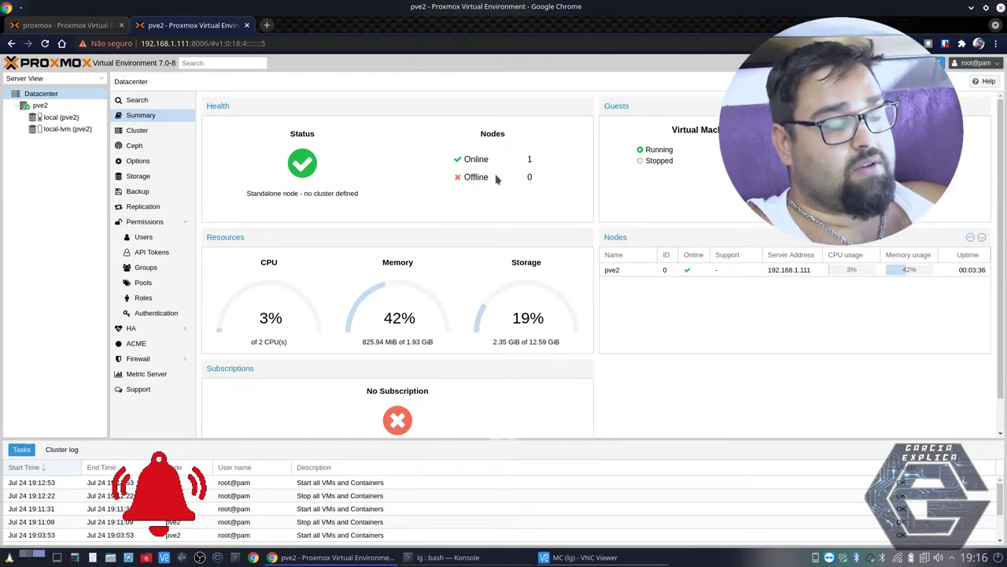
triple_click(537, 180)
click(545, 187)
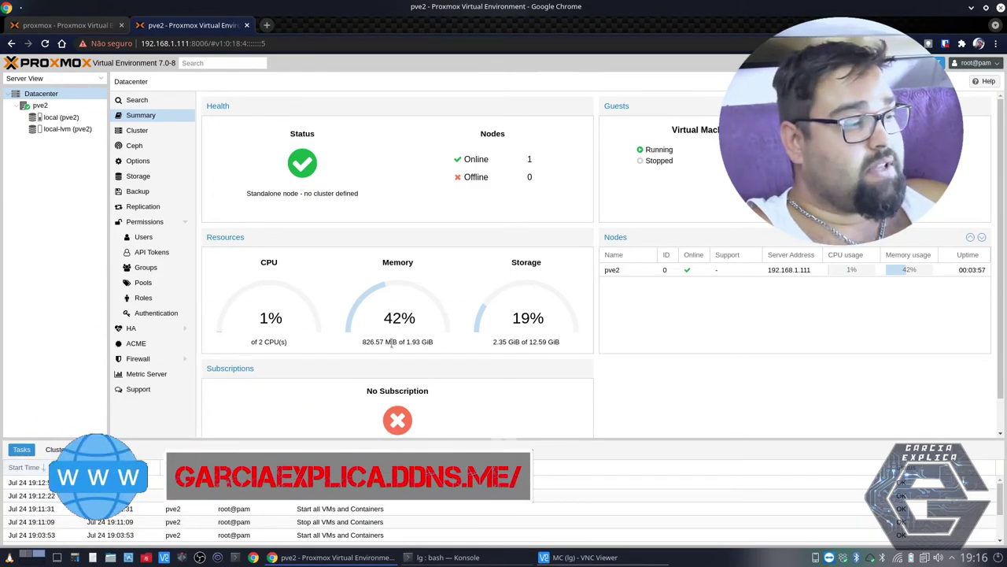
drag(383, 344, 360, 345)
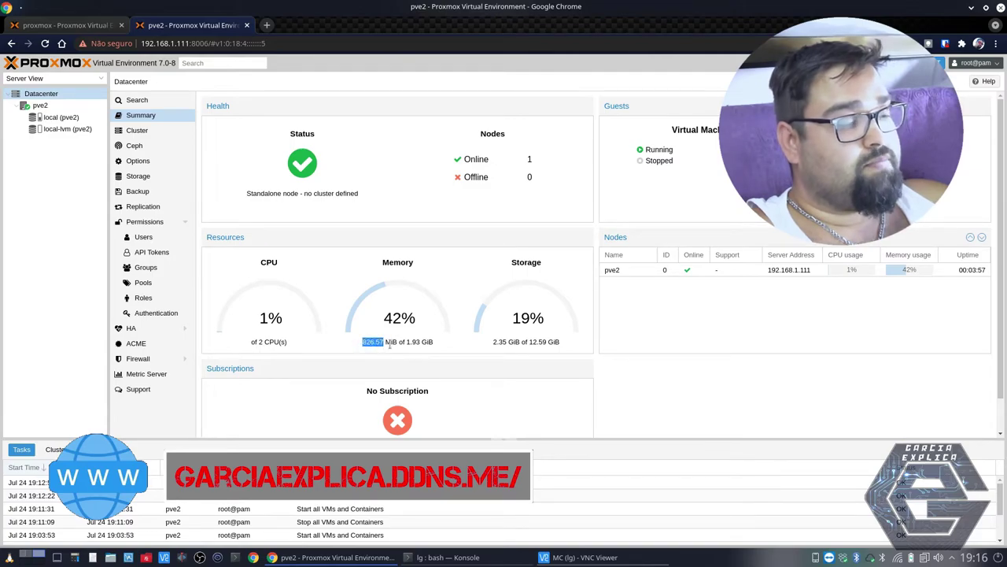
click(504, 337)
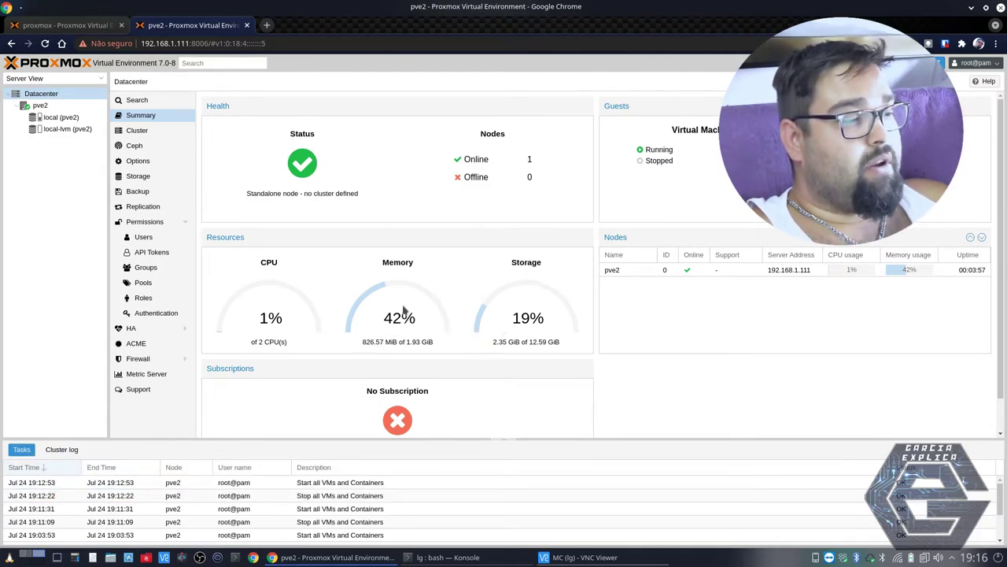
drag(500, 341, 557, 342)
click(509, 354)
click(529, 342)
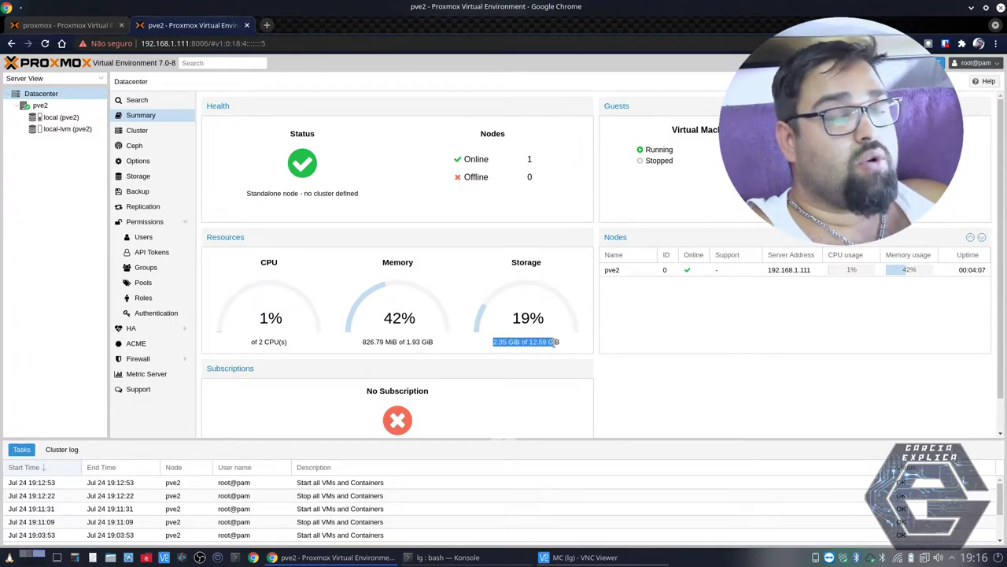
click(541, 343)
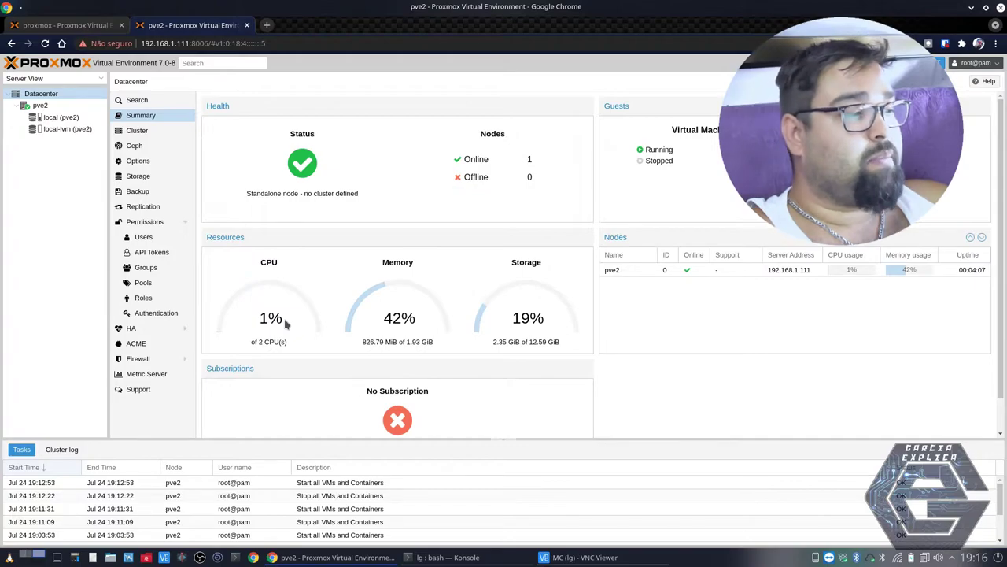
click(36, 105)
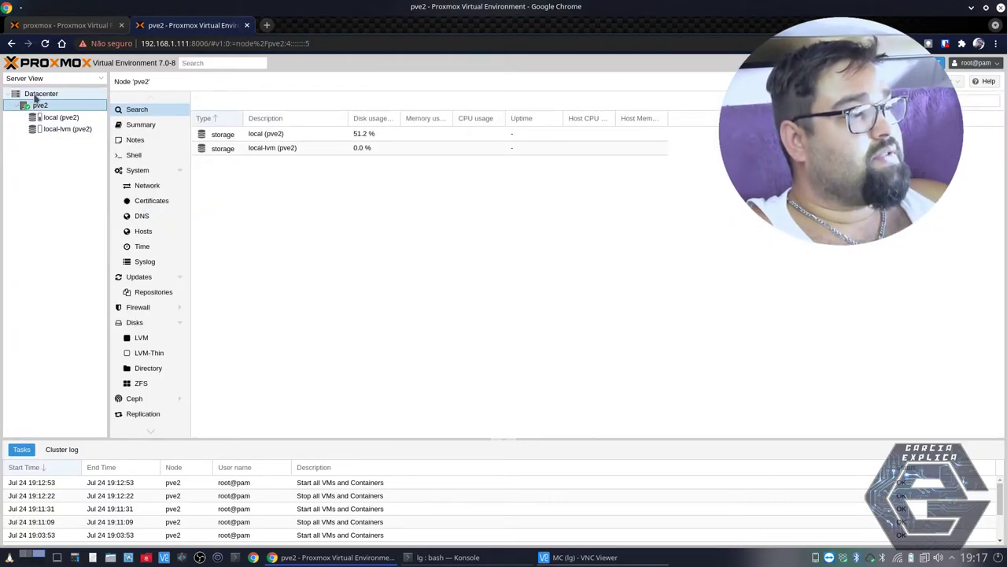
- Go from Datacenter through node pve2 to the local storage summary again
click(35, 94)
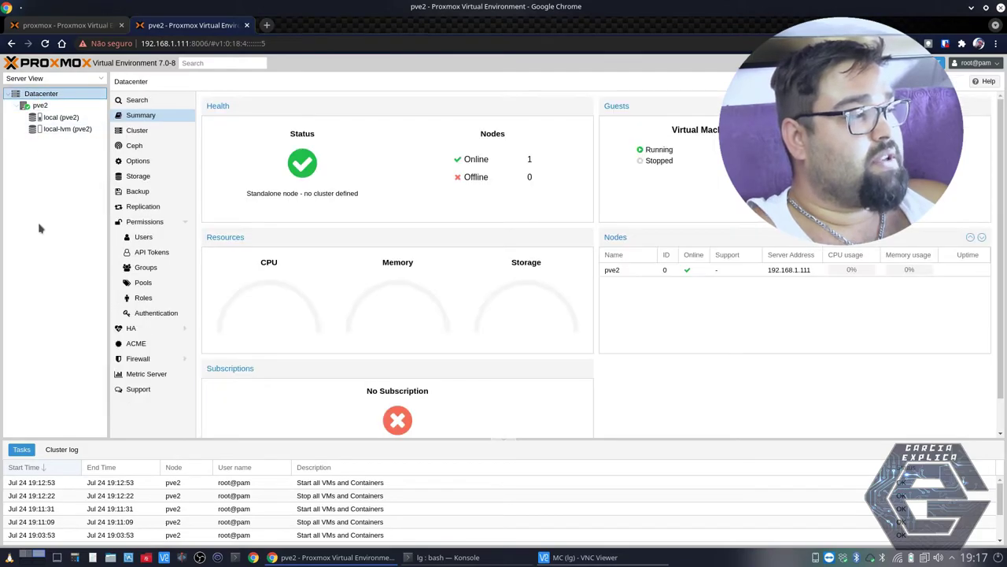
click(38, 107)
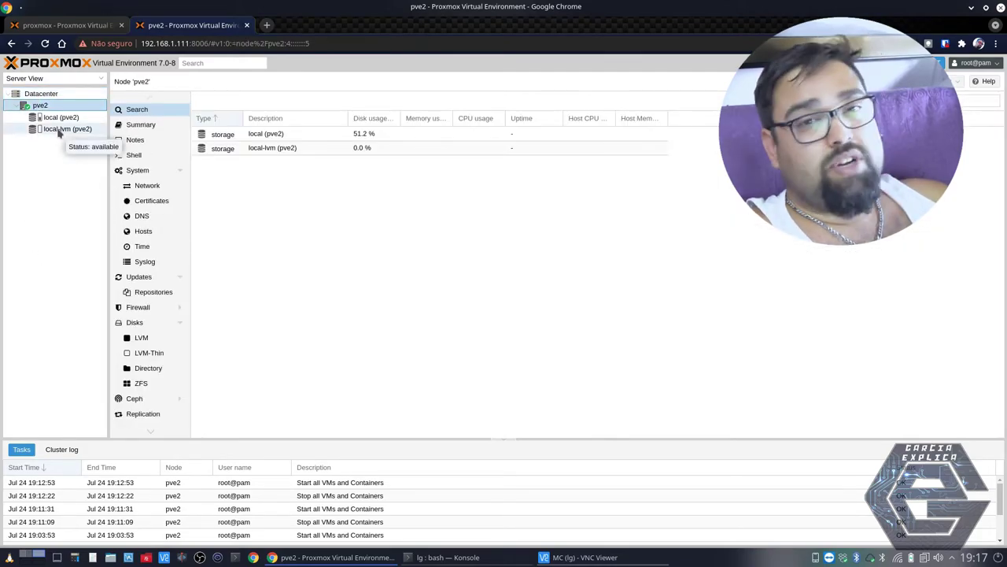
click(60, 119)
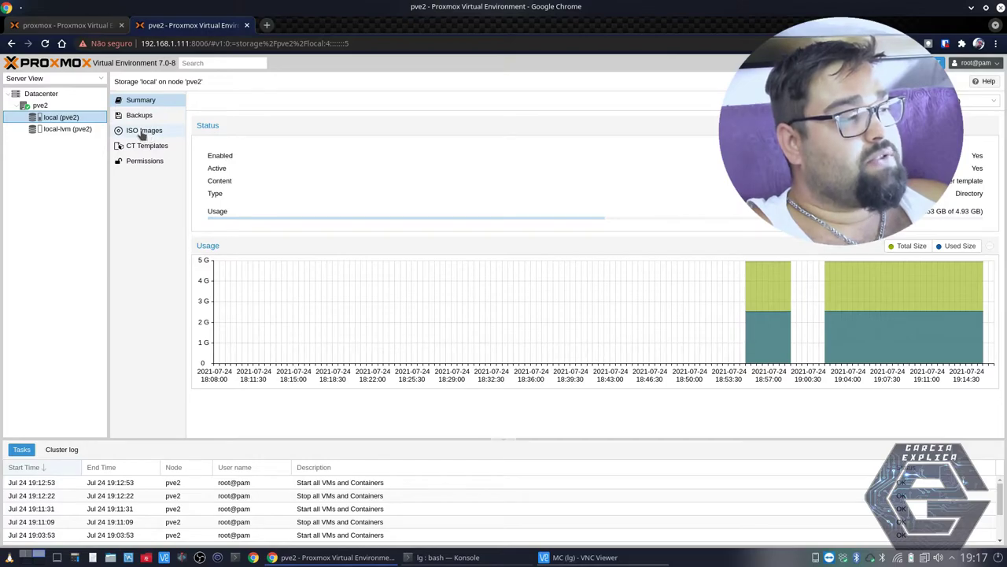
- View the empty ISO Images list on local, cancelling the upload without choosing a file
click(143, 132)
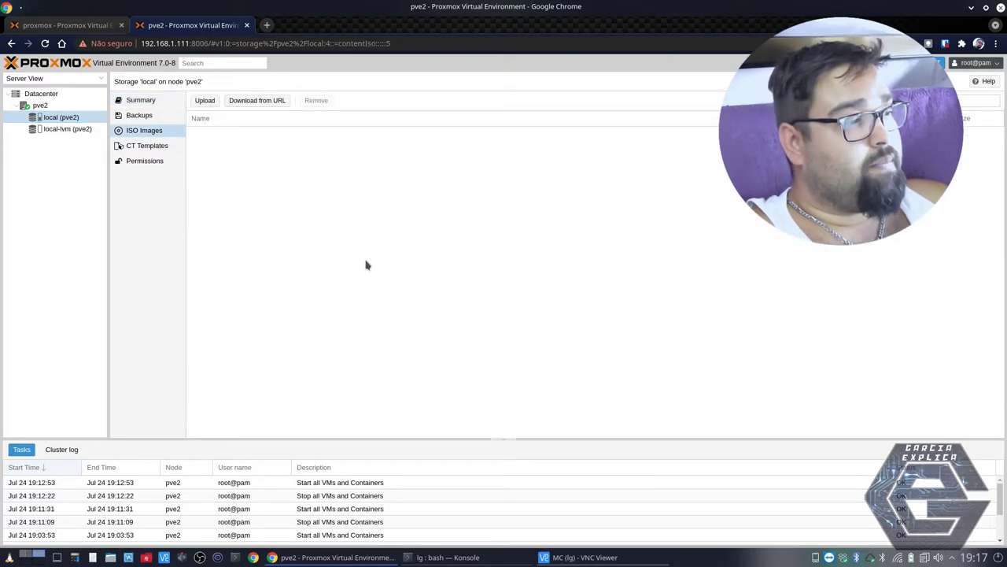
click(206, 102)
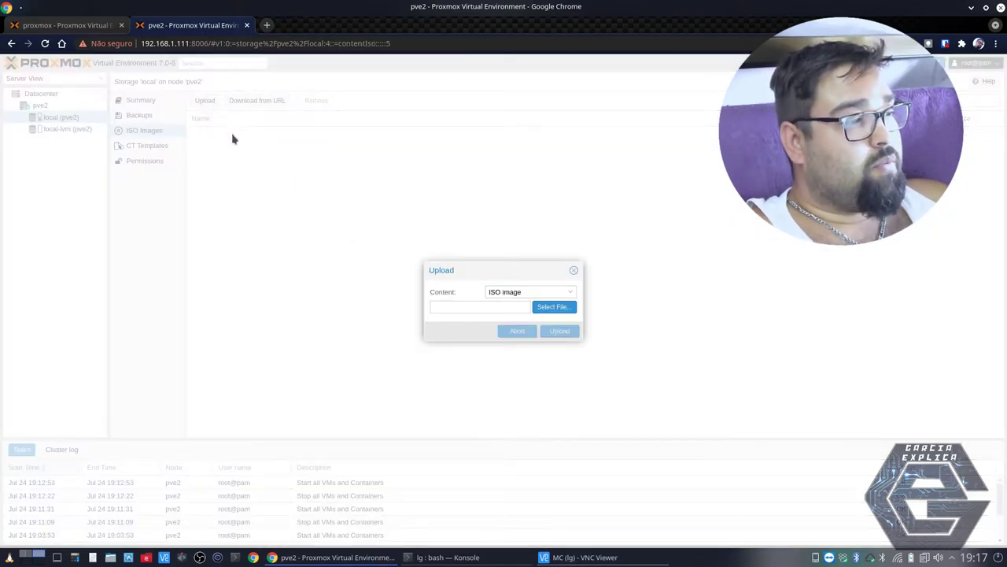
click(541, 307)
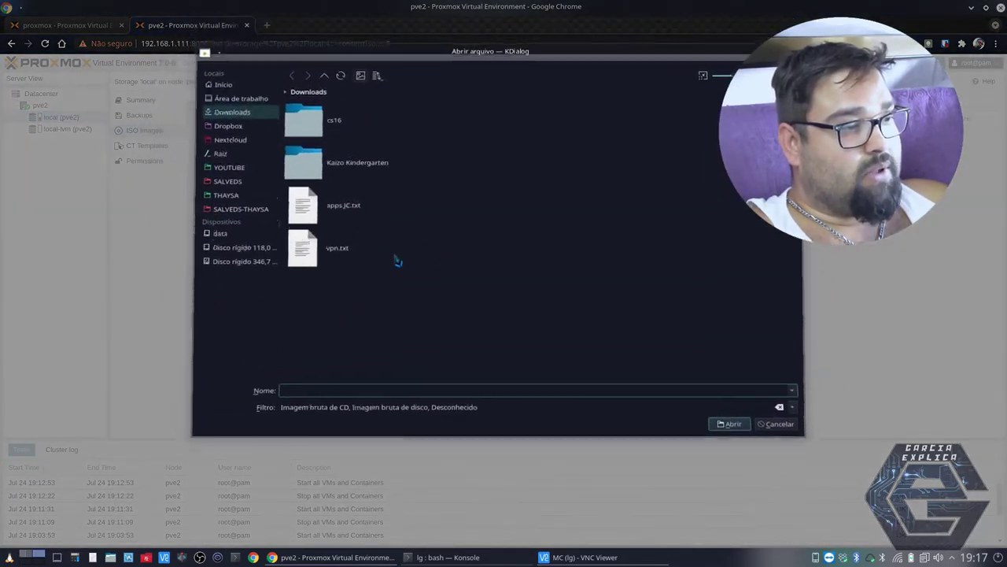
click(763, 432)
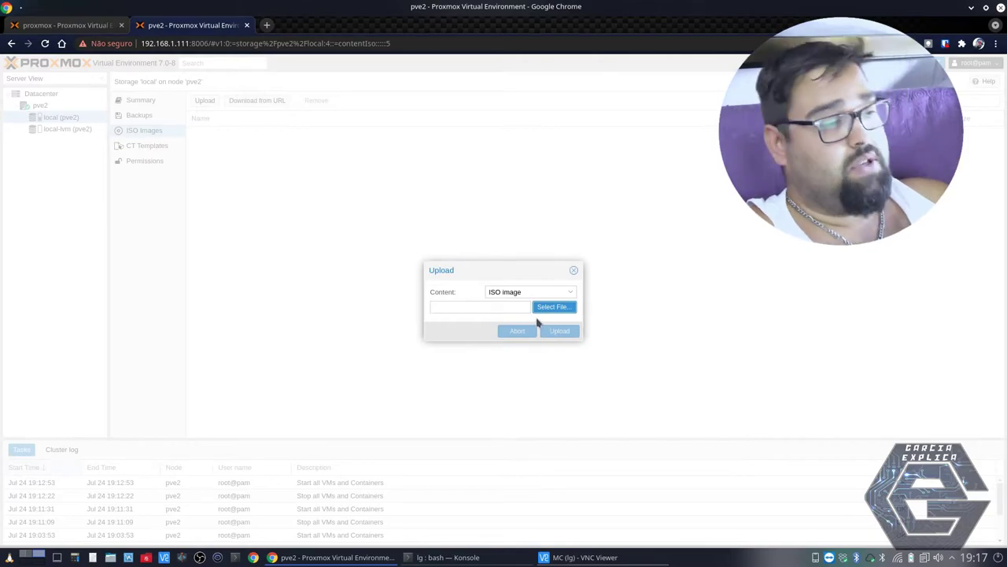
click(573, 270)
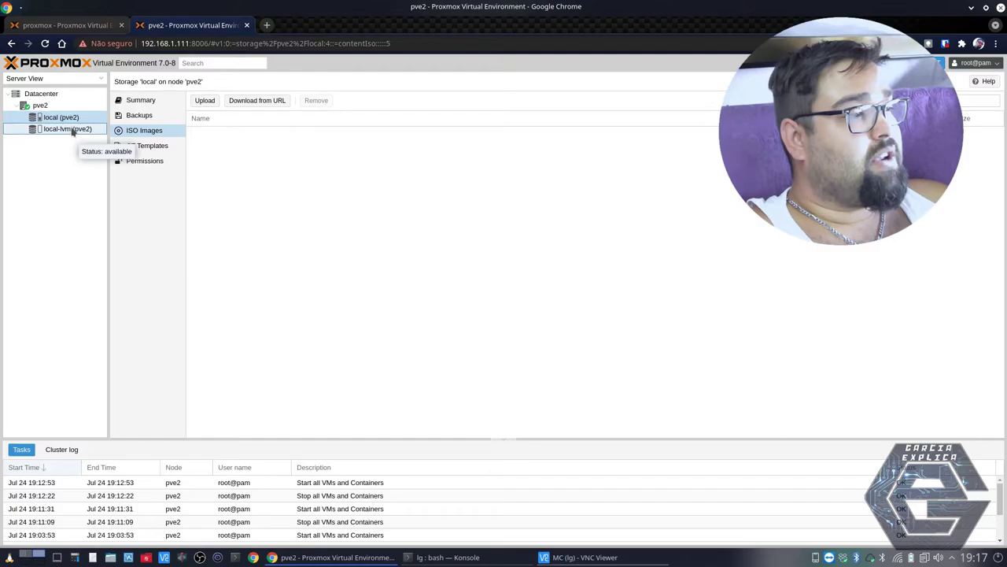
click(69, 129)
- Browse local-lvm's VM Disks and CT Volumes, then return to the pve2 node's storage overview
click(135, 115)
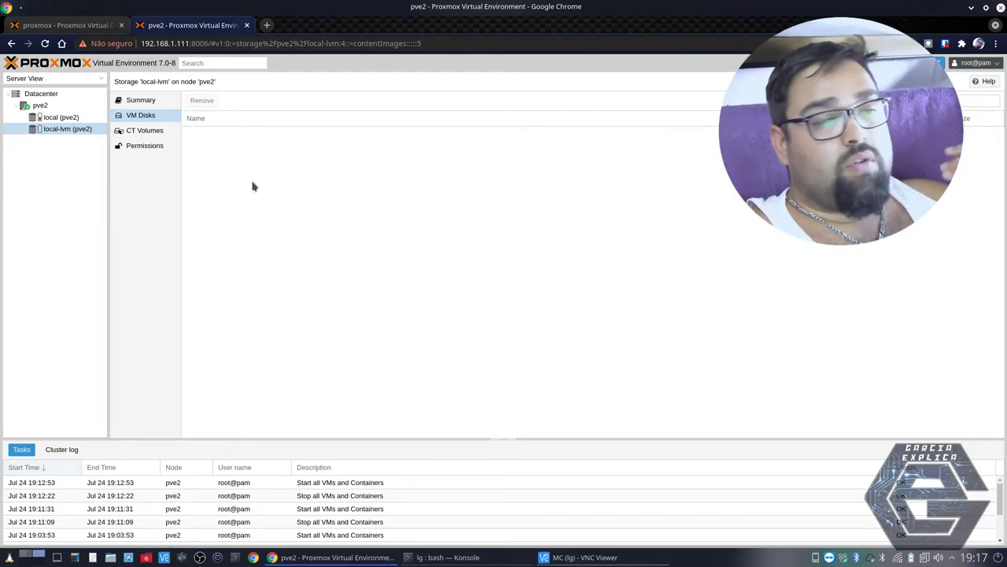
click(63, 130)
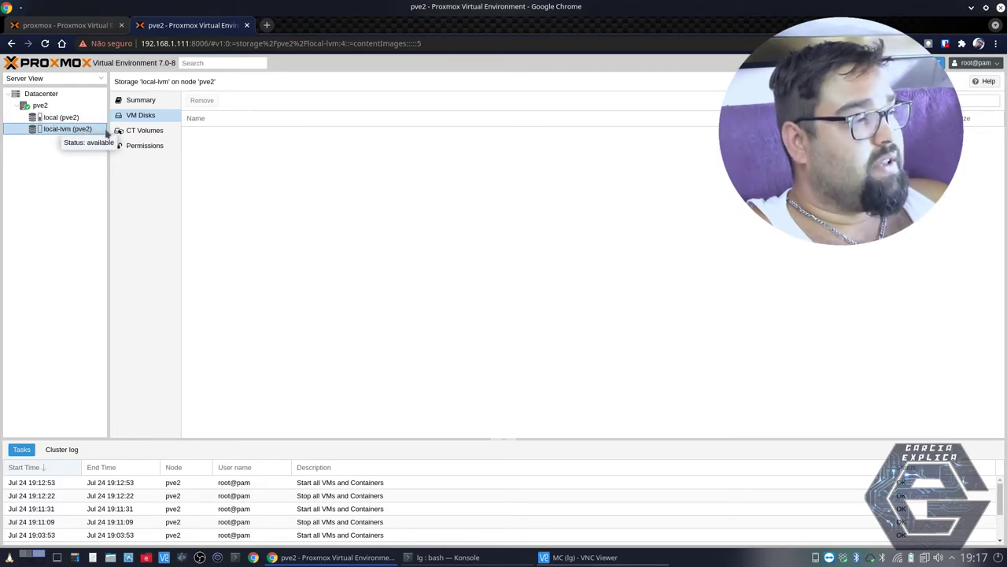
click(142, 132)
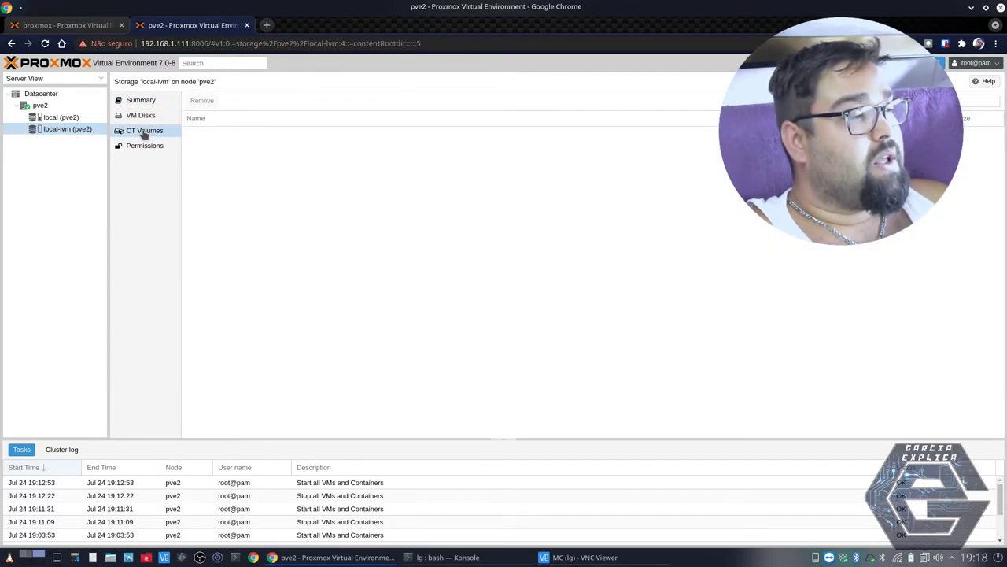
click(139, 115)
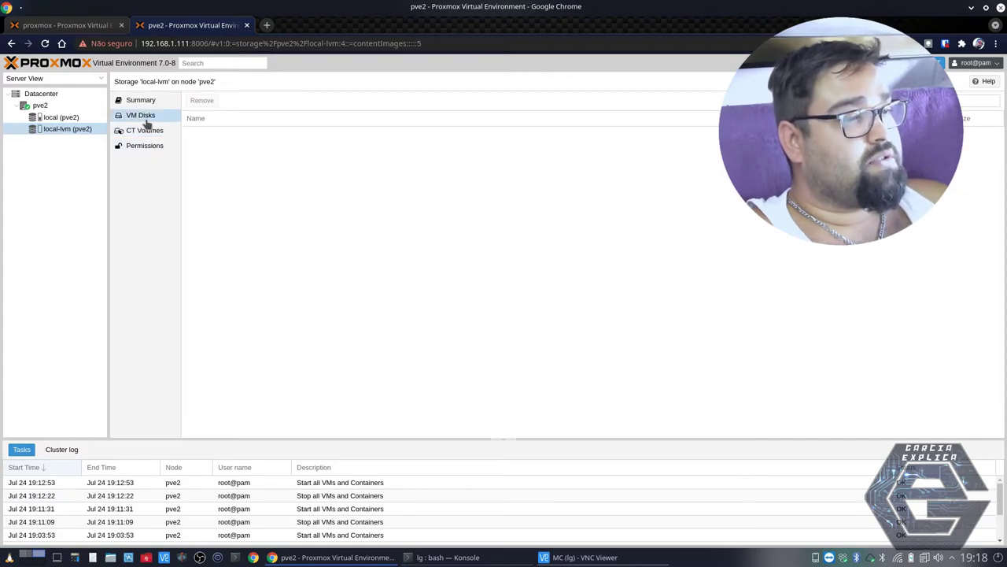
click(62, 118)
click(40, 107)
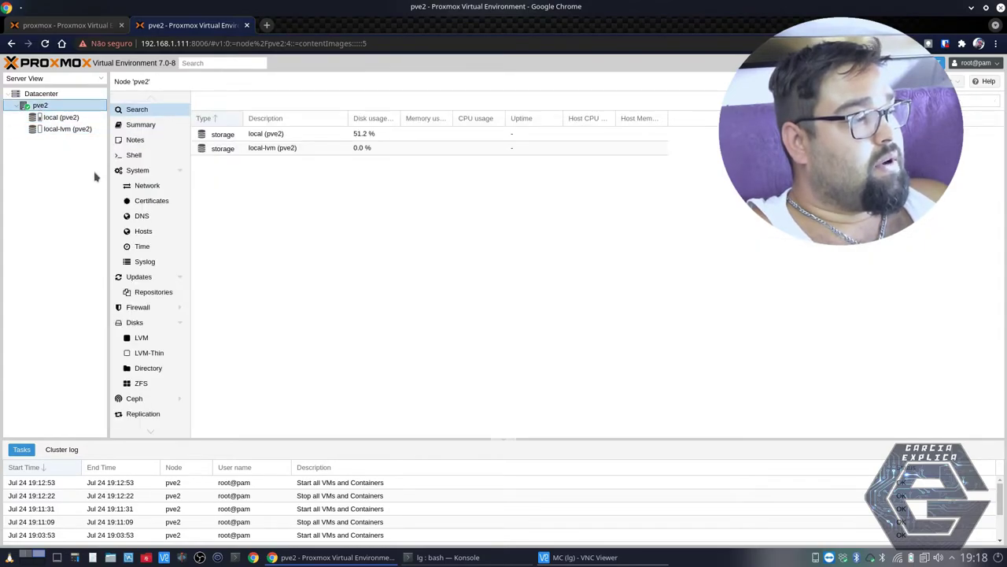
- Show pve2's Disks page and expand /dev/sda to reveal its BIOS boot, EFI and LVM partitions
click(155, 324)
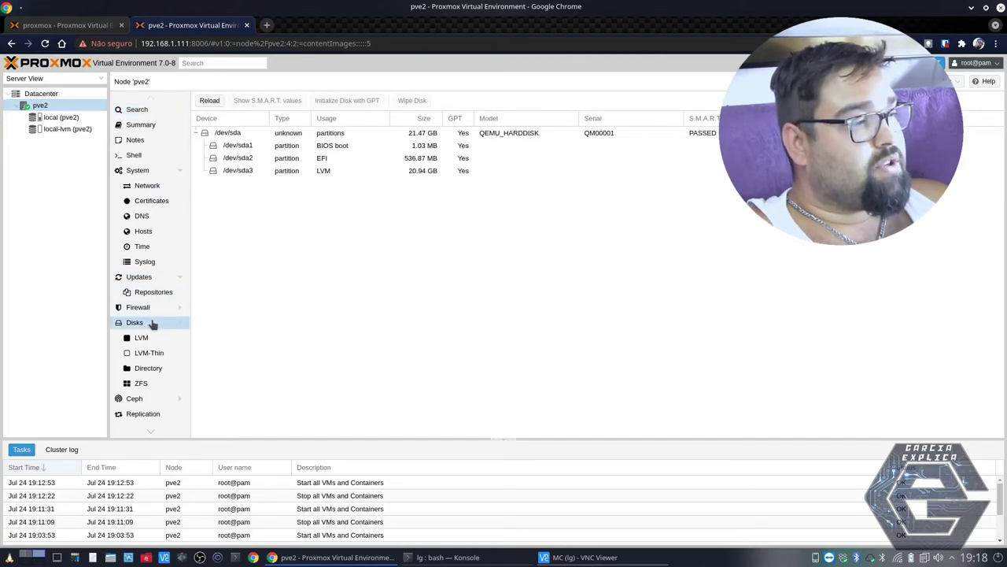
click(196, 134)
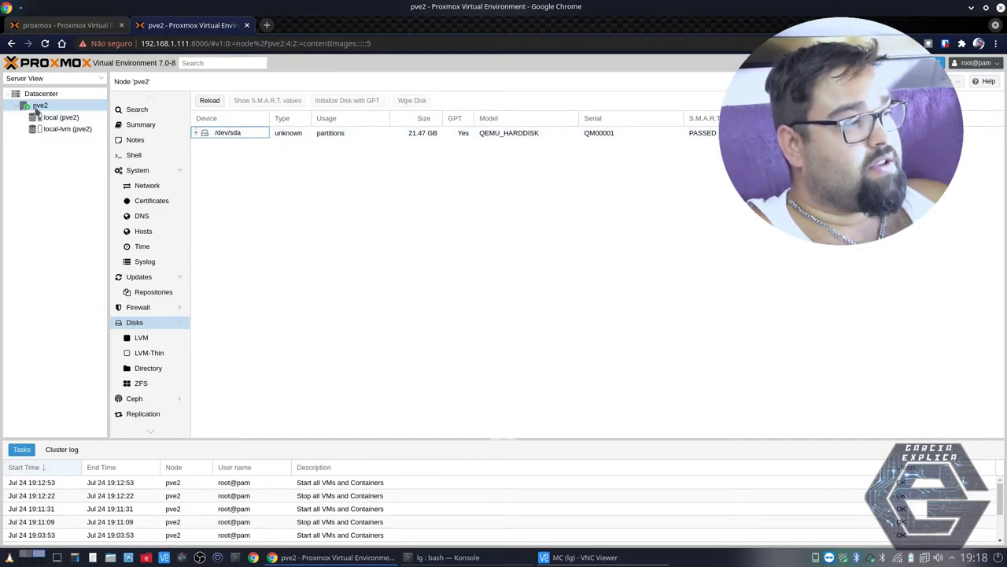
click(195, 133)
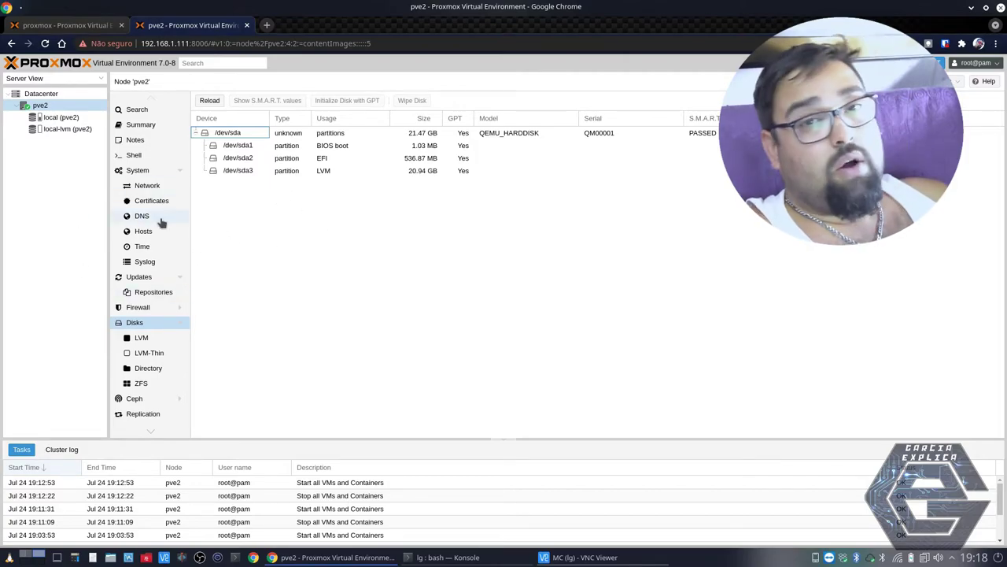
- Switch to the production server's tab and show its Datacenter summary
click(88, 29)
click(44, 107)
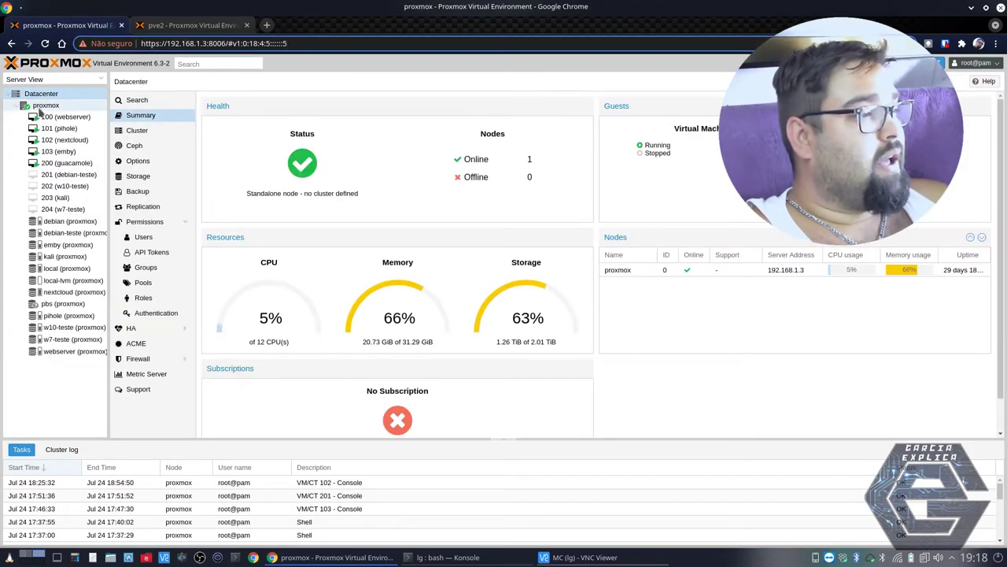
click(40, 93)
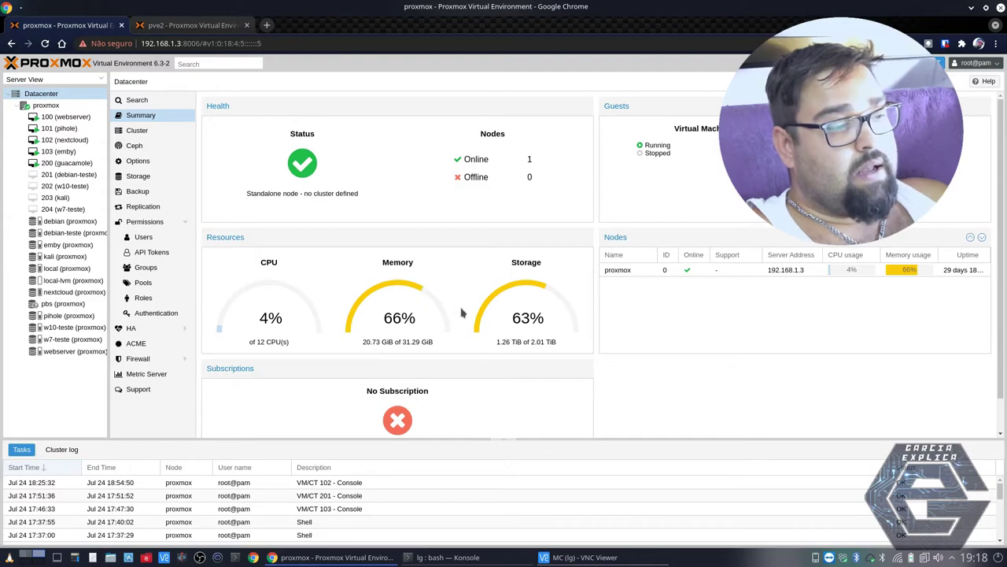
- Highlight the 2.01 TiB storage total, then open VM 103 (emby)
drag(532, 342, 501, 340)
click(557, 349)
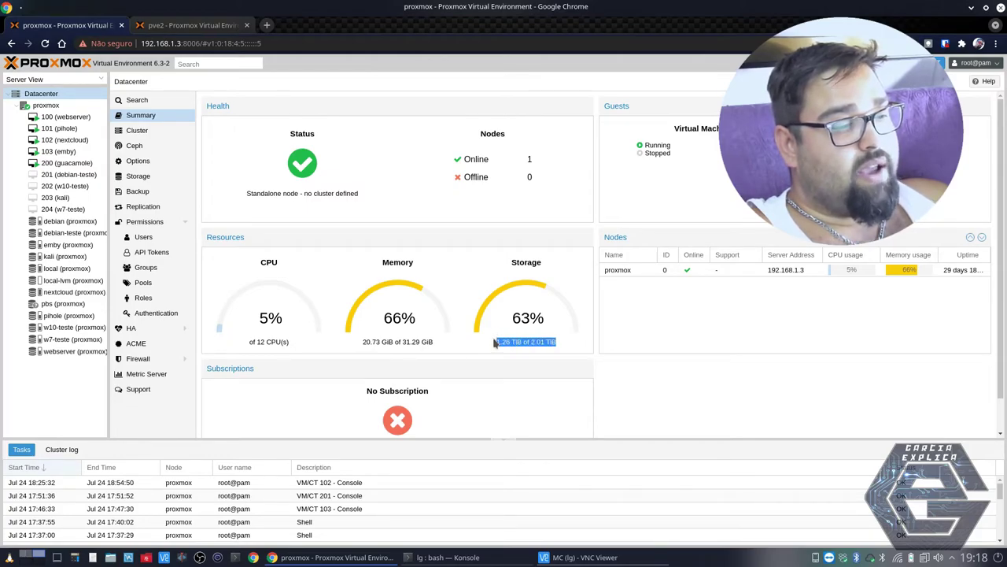
click(494, 342)
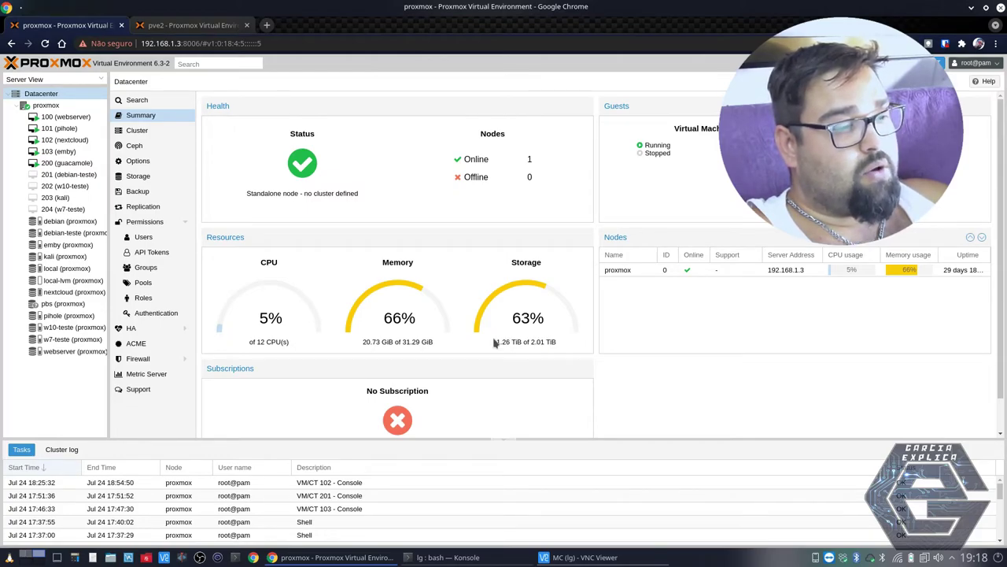
drag(531, 342, 561, 346)
click(537, 338)
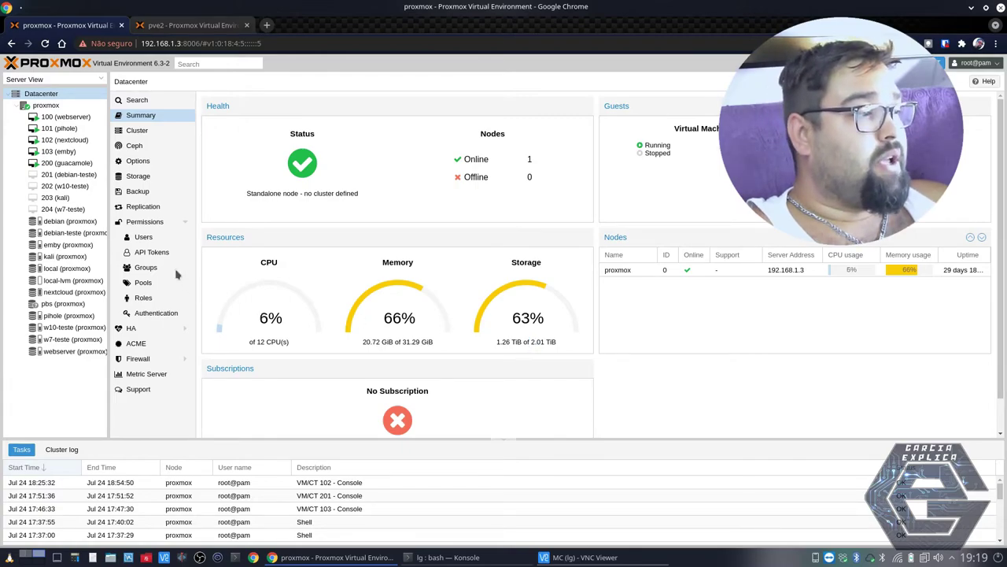
click(66, 153)
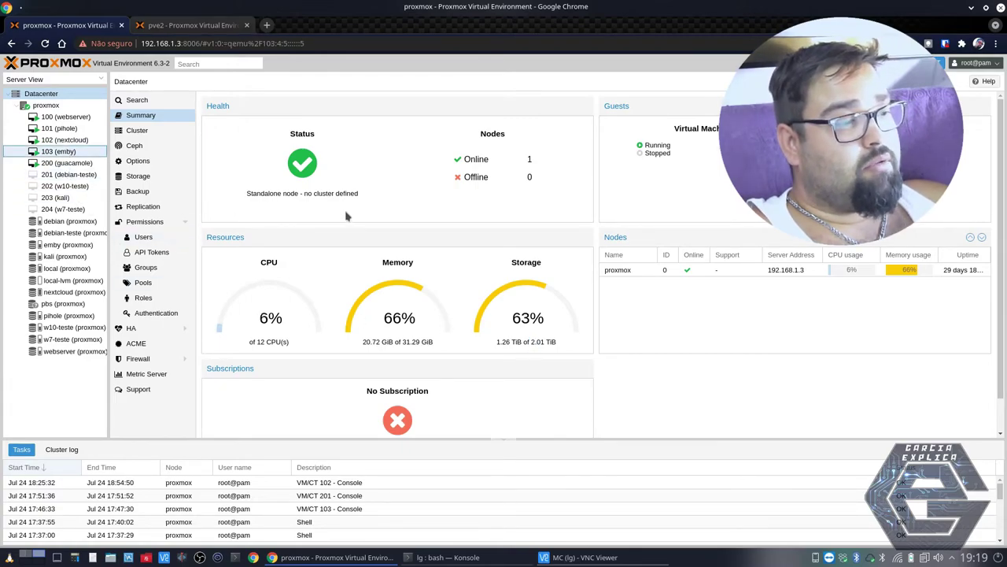
- Return to Datacenter and list its storages, including debian, local-lvm and pbs
click(41, 93)
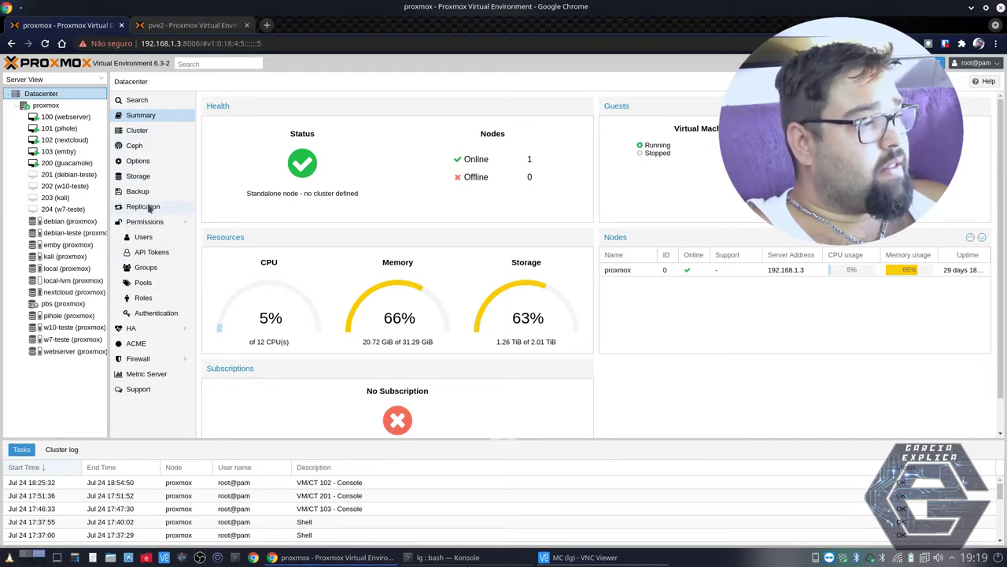
click(156, 176)
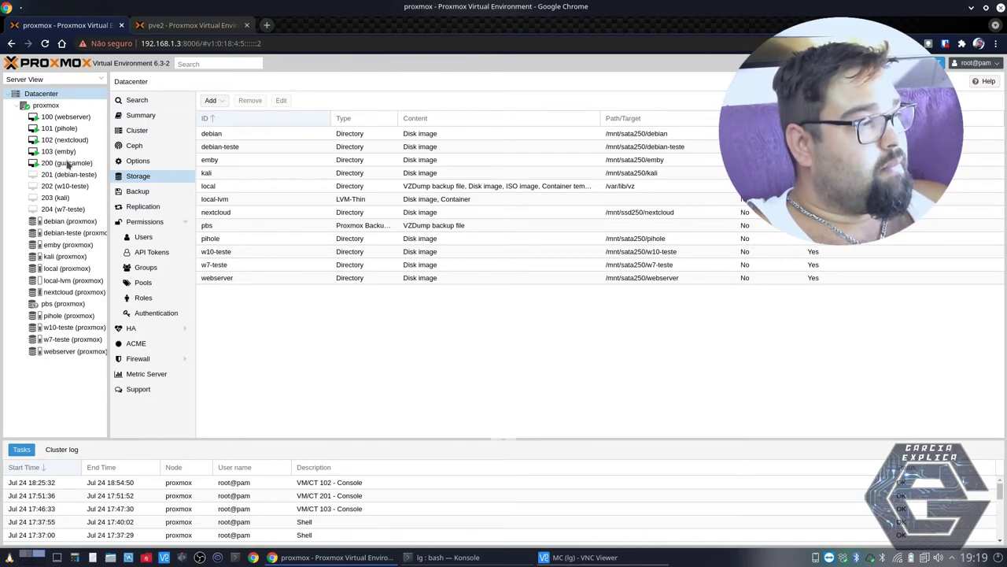
- Open node 'proxmox' summary showing 29 days uptime, 66.24% RAM and 89.44% HD space
click(41, 107)
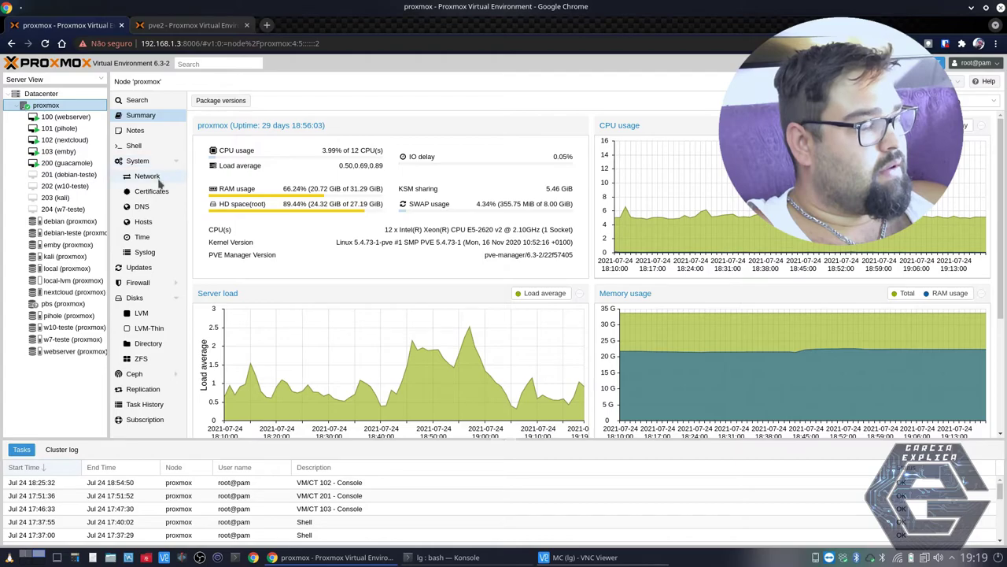
- List the production node's five disks, select the 111.79 GiB /dev/sdd, then return to Datacenter
click(142, 303)
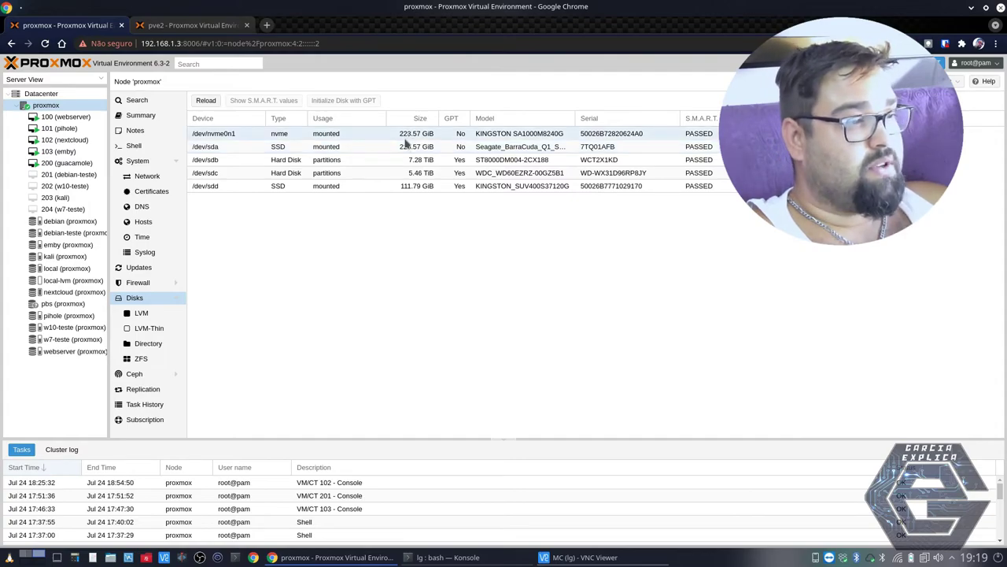
click(420, 188)
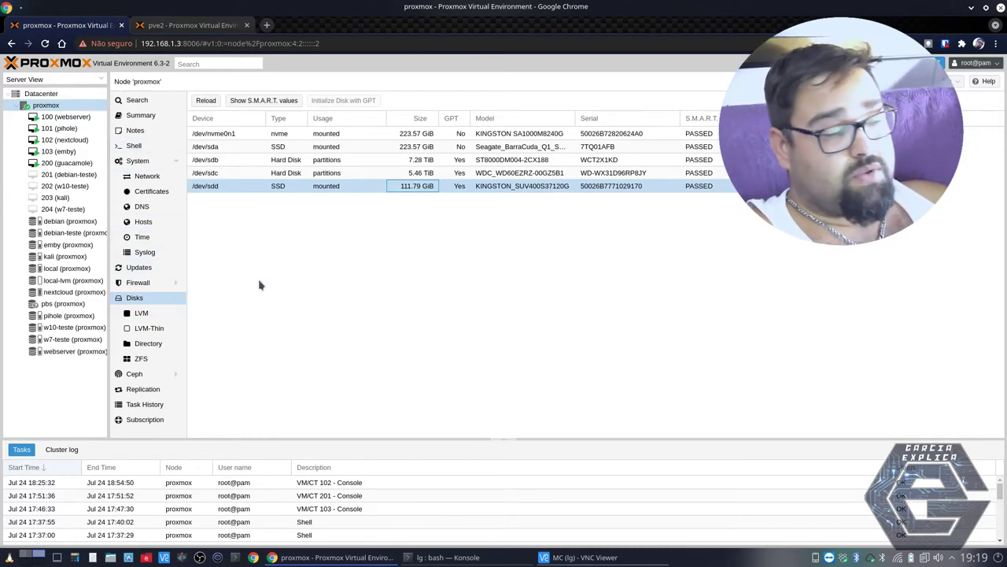
click(41, 95)
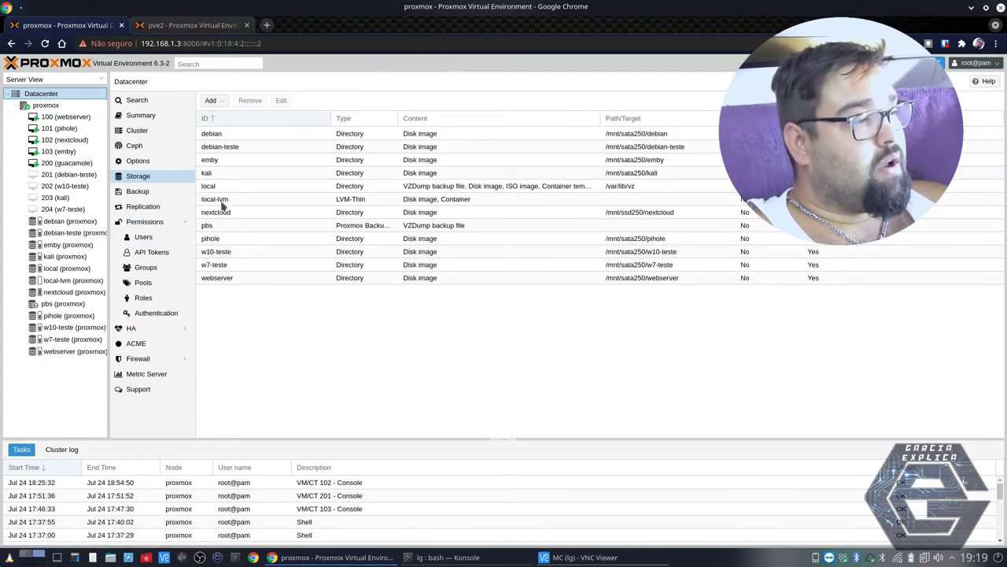
- From Datacenter's Storage list, choose Add > Directory to open the Add: Directory dialog
click(139, 178)
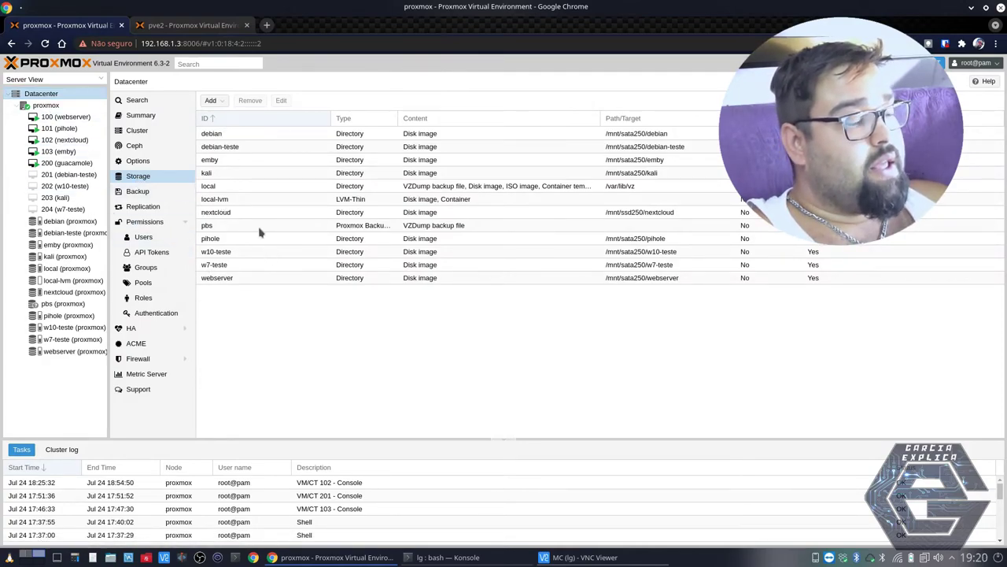
click(221, 103)
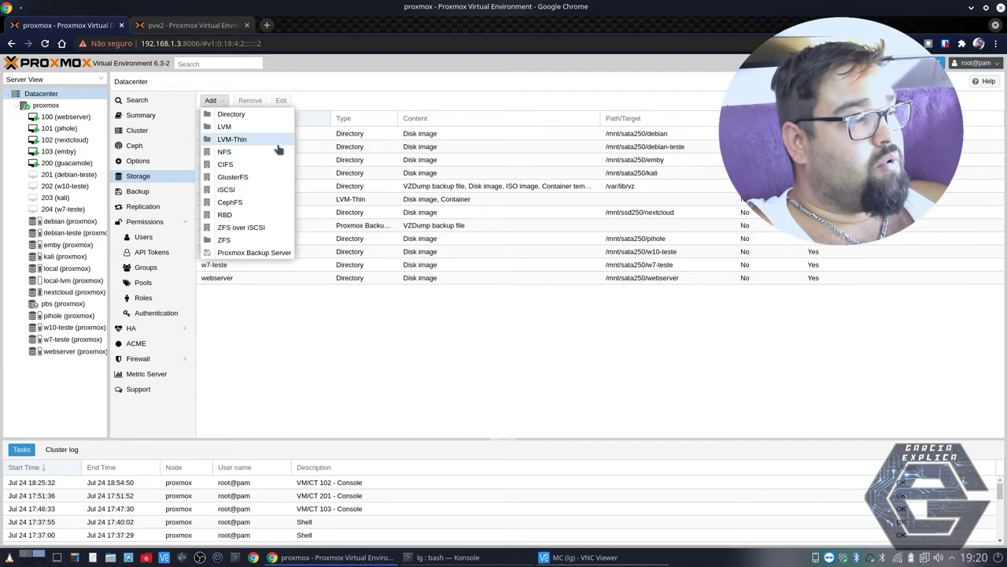
click(314, 356)
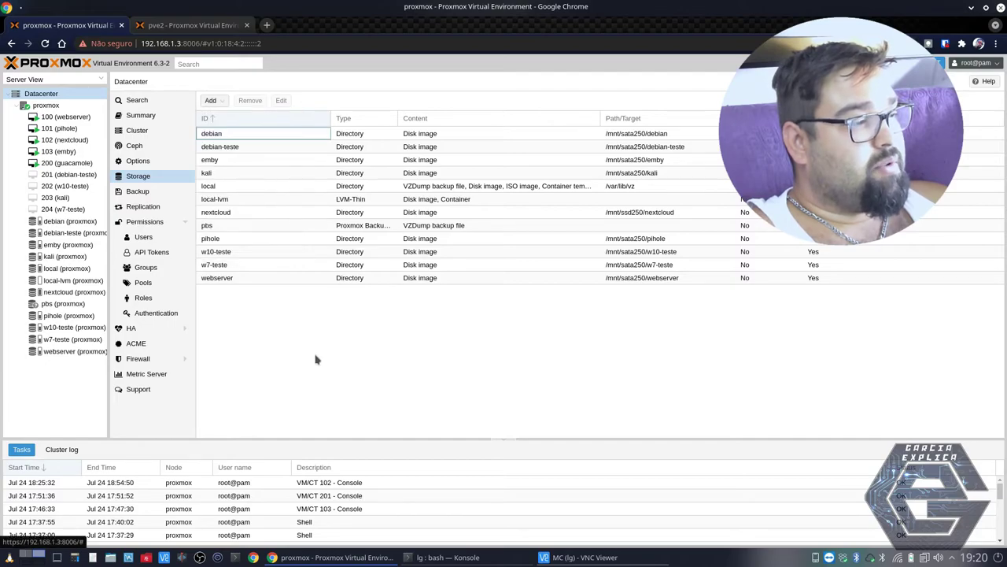
click(224, 103)
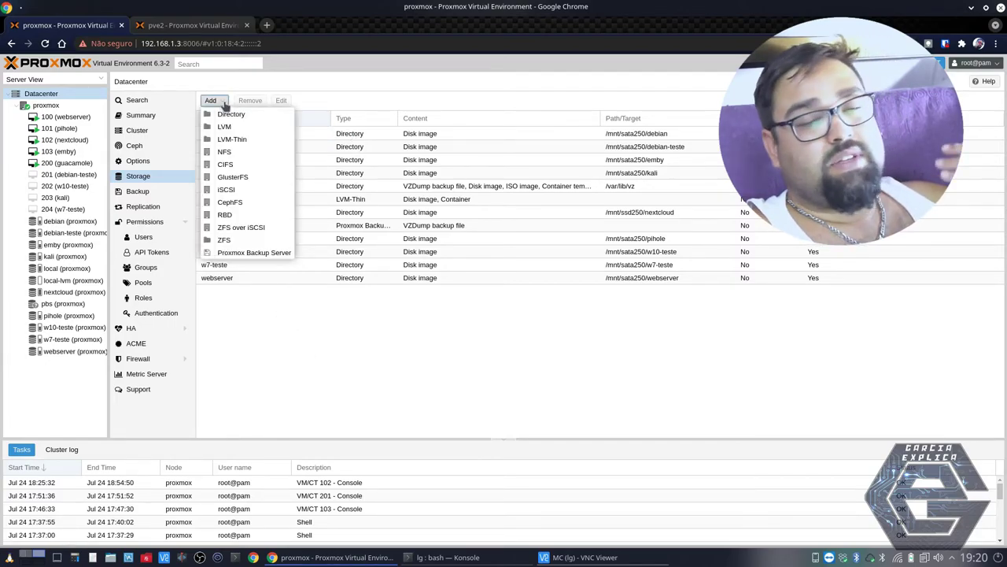
click(52, 221)
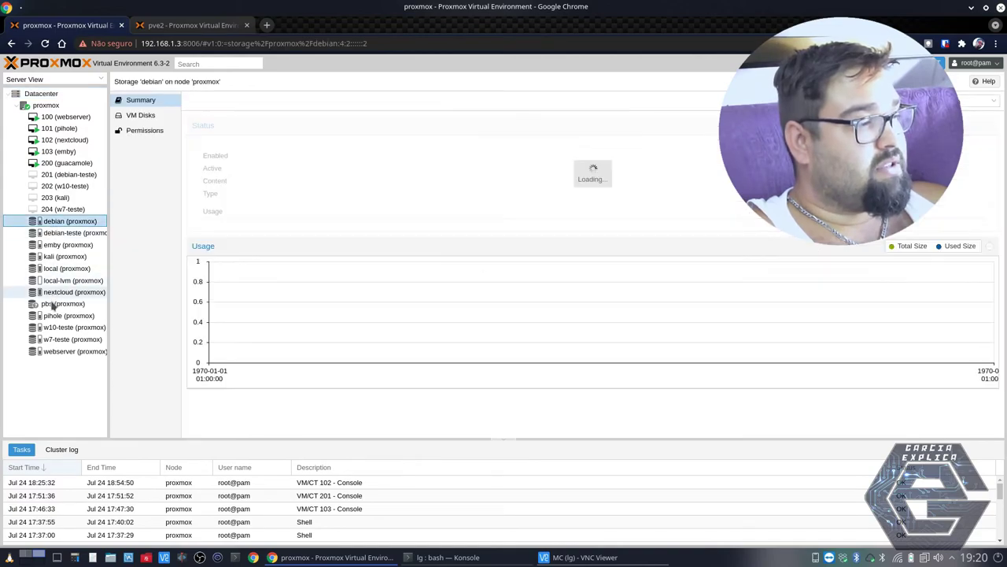
click(43, 94)
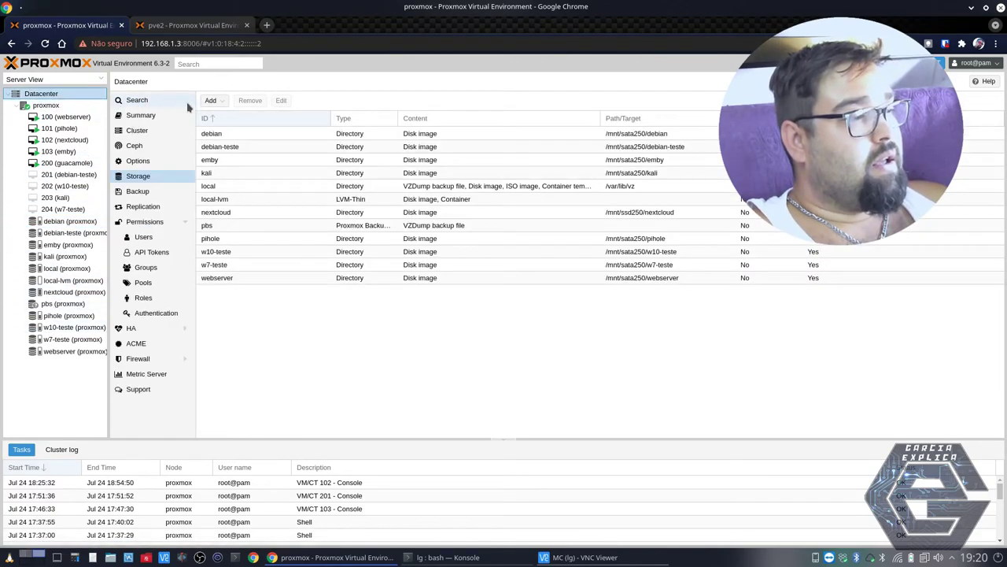
click(212, 101)
click(218, 119)
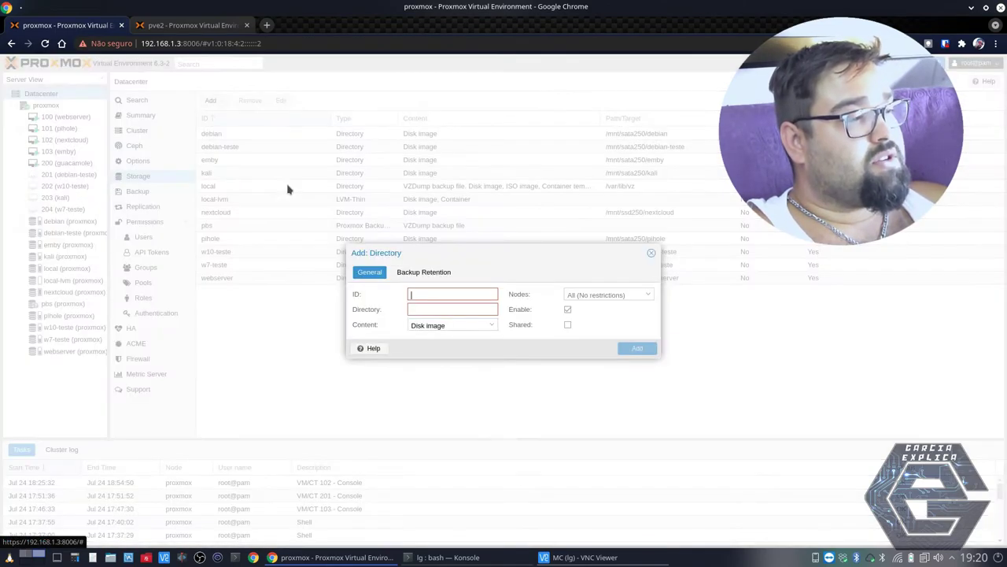
- Fill test ID '123qweqwe' and directory '1231qweqwe', restrict nodes to proxmox, check content types
text(123qweqwe)
click(456, 309)
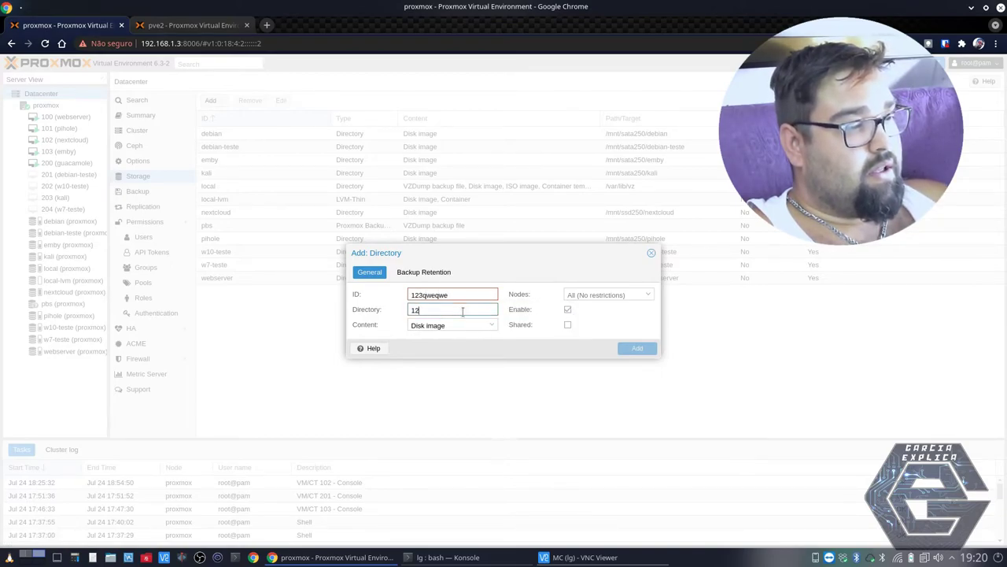
text(1231qweqwe)
key(shift+Tab)
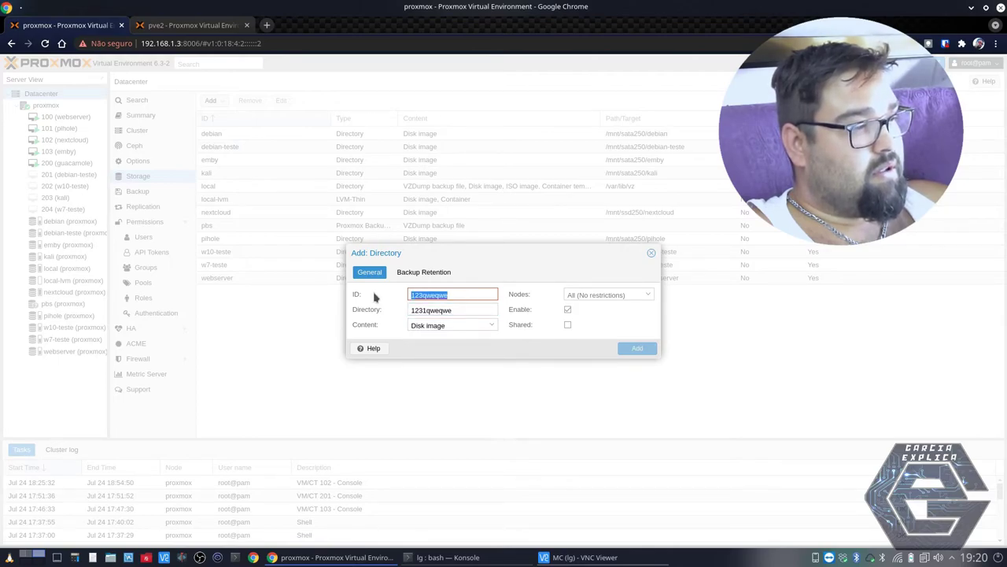
click(637, 296)
click(584, 324)
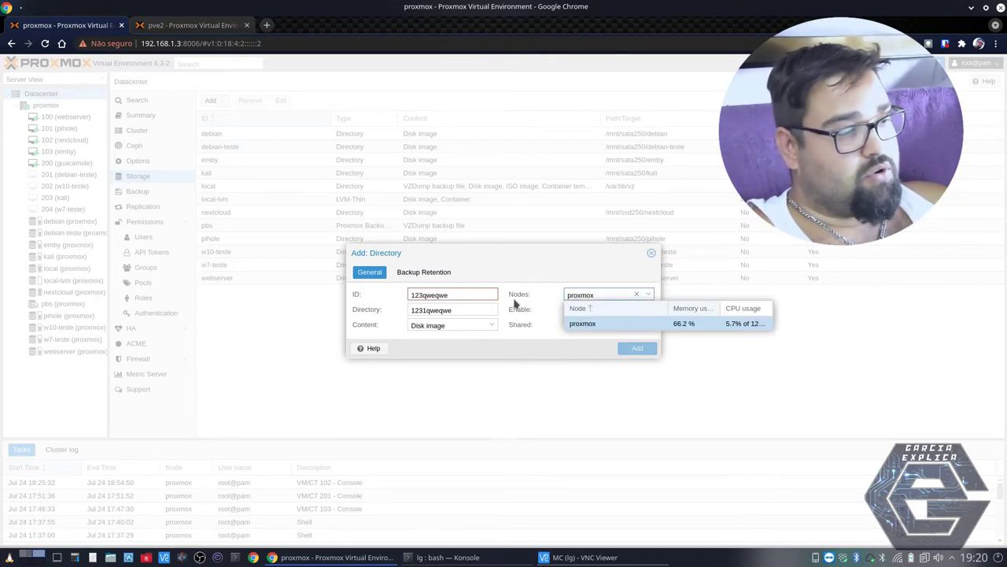
click(490, 328)
click(517, 298)
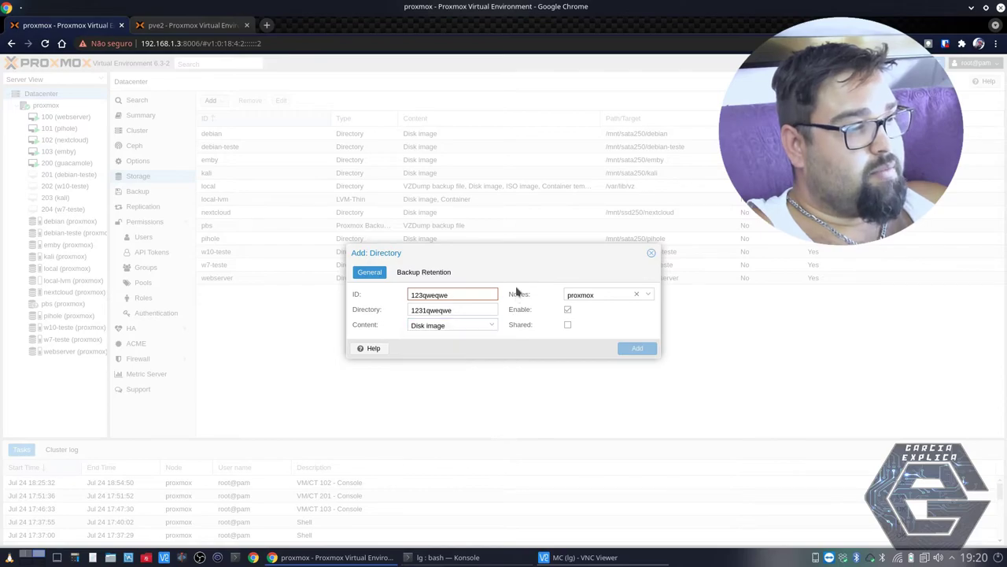
double_click(476, 295)
- Compare the Backup Retention and General tabs, then close the dialog without adding the storage
click(423, 273)
click(369, 271)
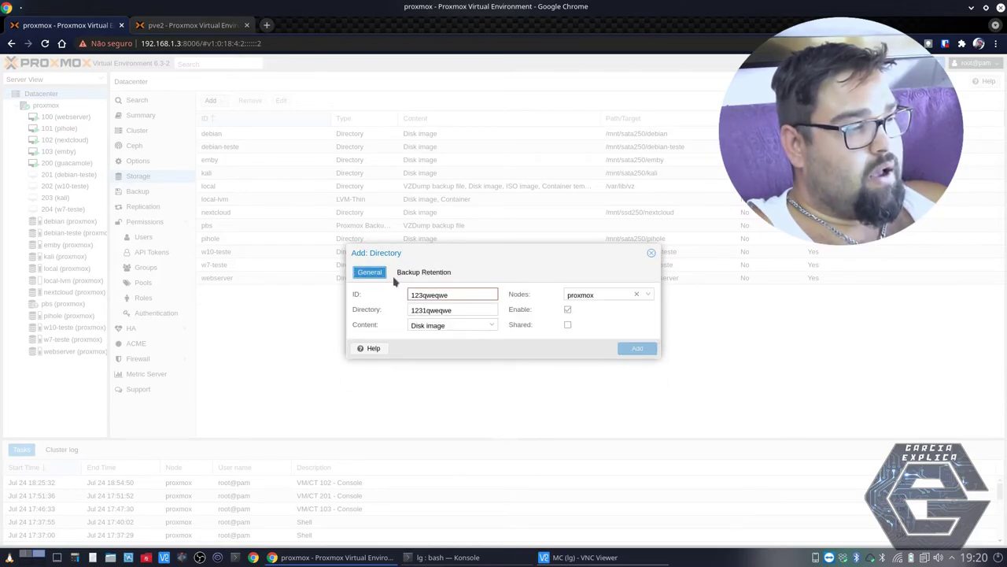
click(423, 272)
click(654, 253)
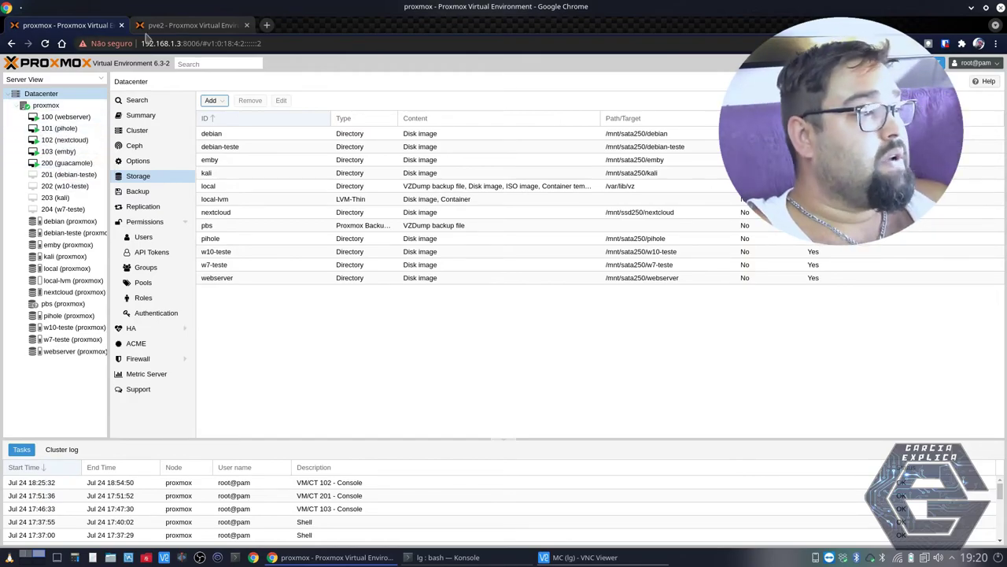
- Glance at the pve2 tab, then on production view pbs and open VM 100 (webserver)
click(181, 25)
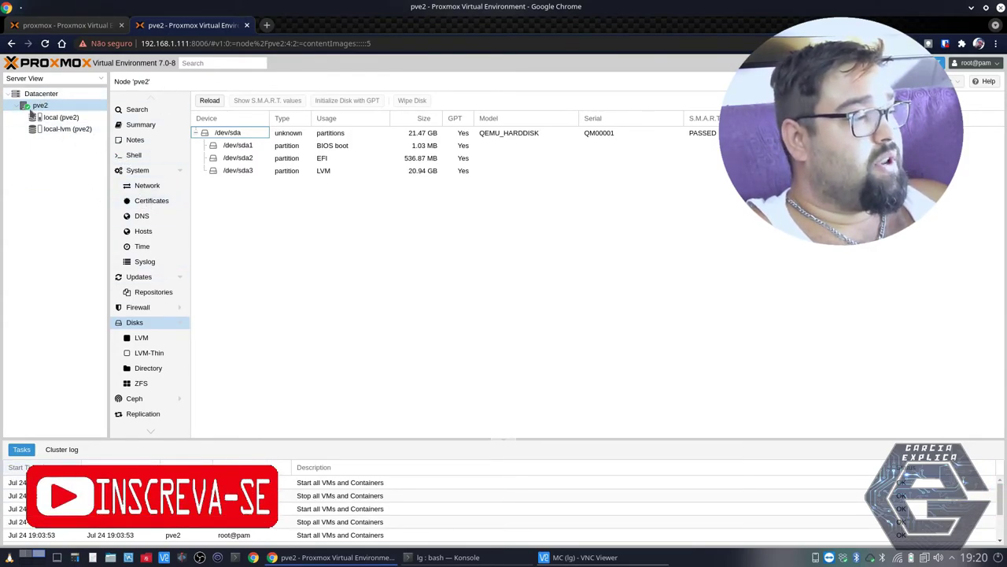
click(62, 26)
click(57, 304)
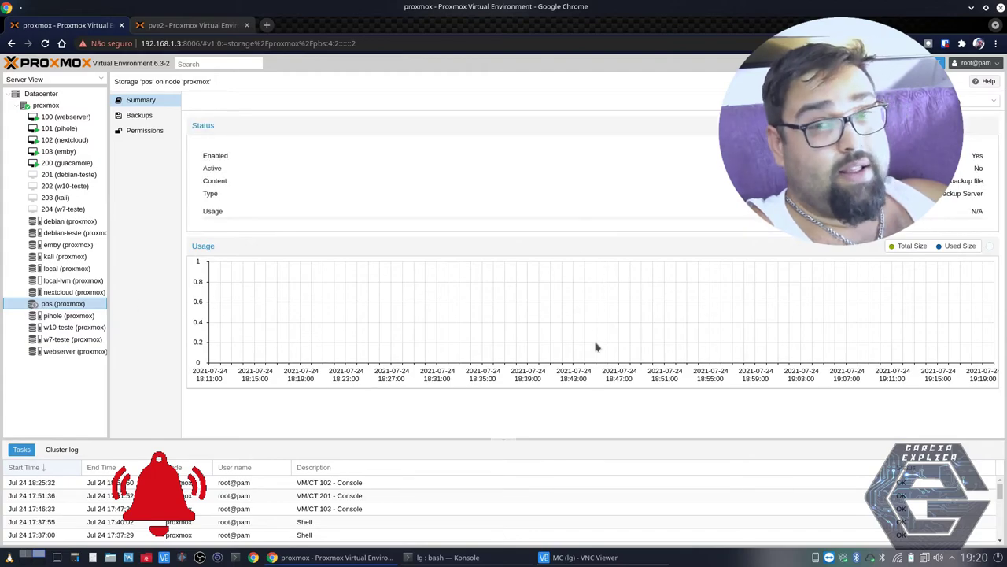
click(65, 117)
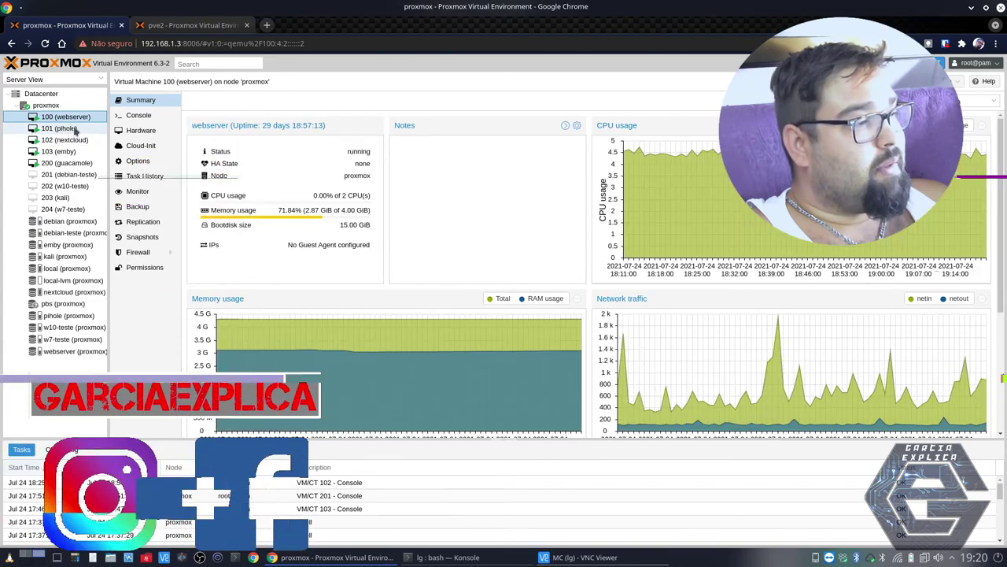
- Review VM 100's Hardware, Options, Monitor and Task History, then return to Datacenter storage list
click(135, 131)
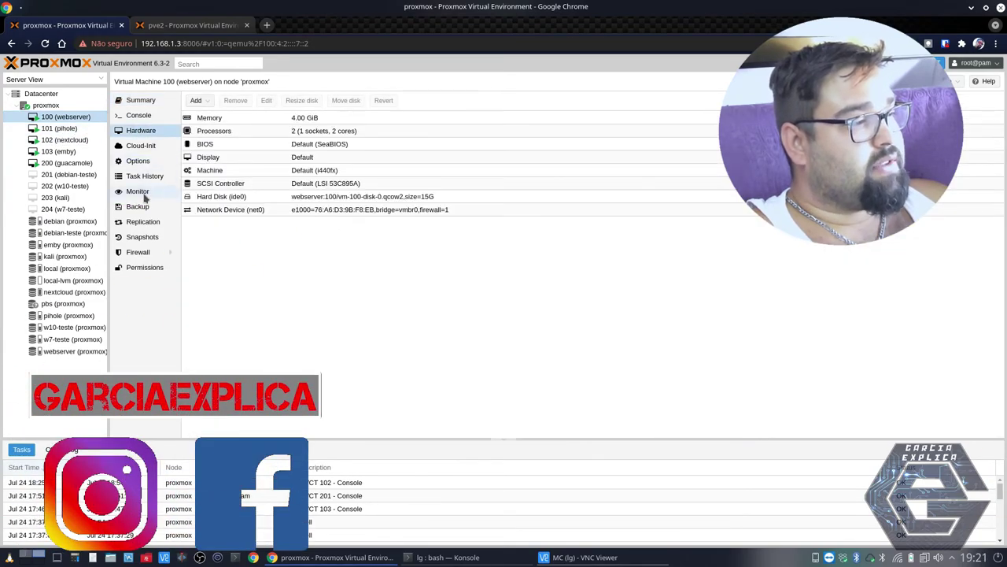
click(139, 162)
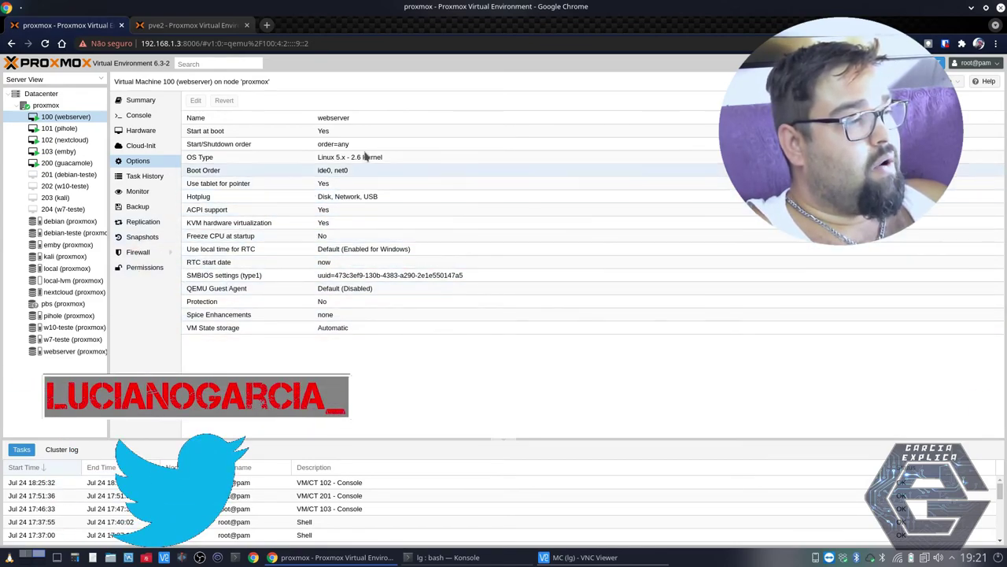
click(148, 193)
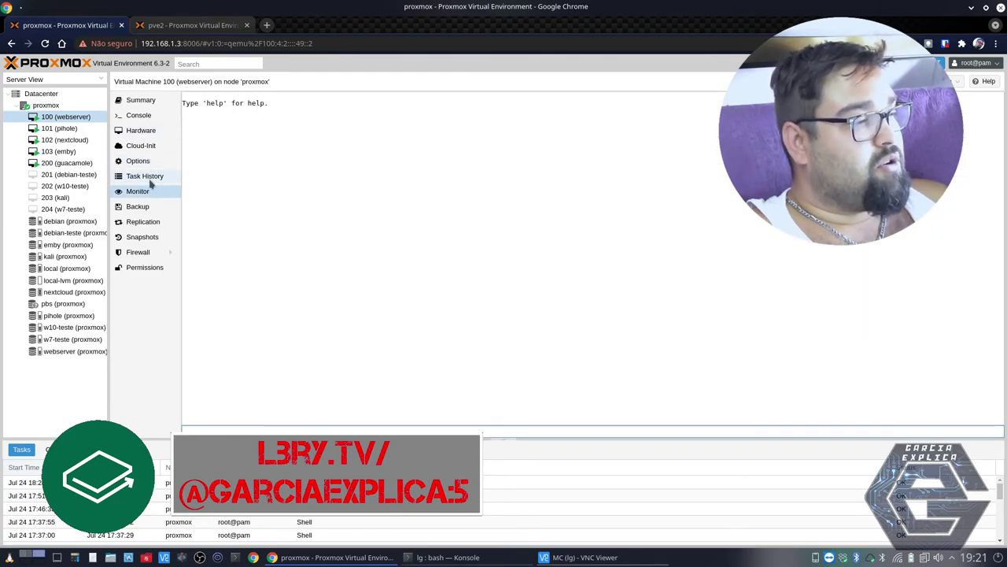
click(149, 178)
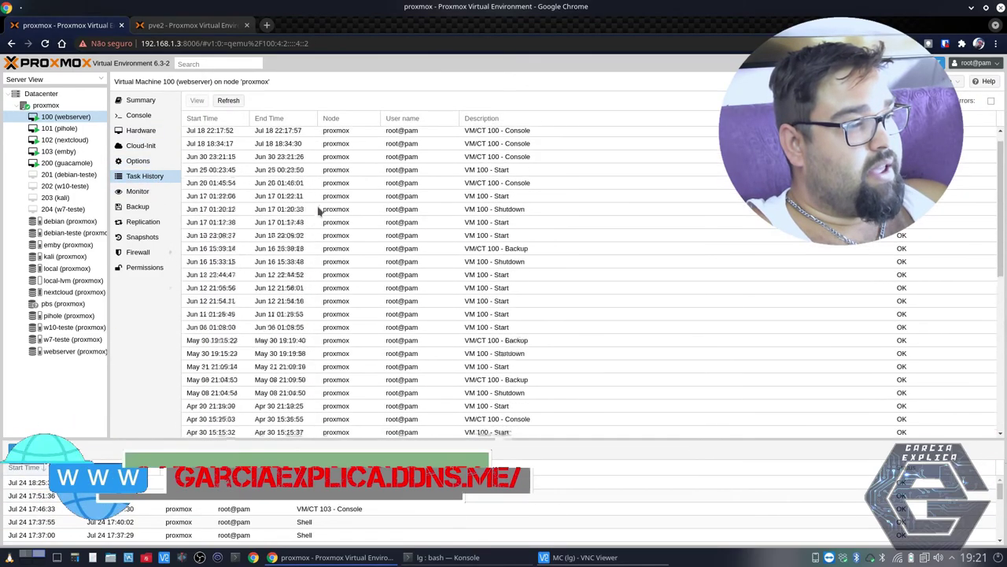
scroll(319, 206, up, 1)
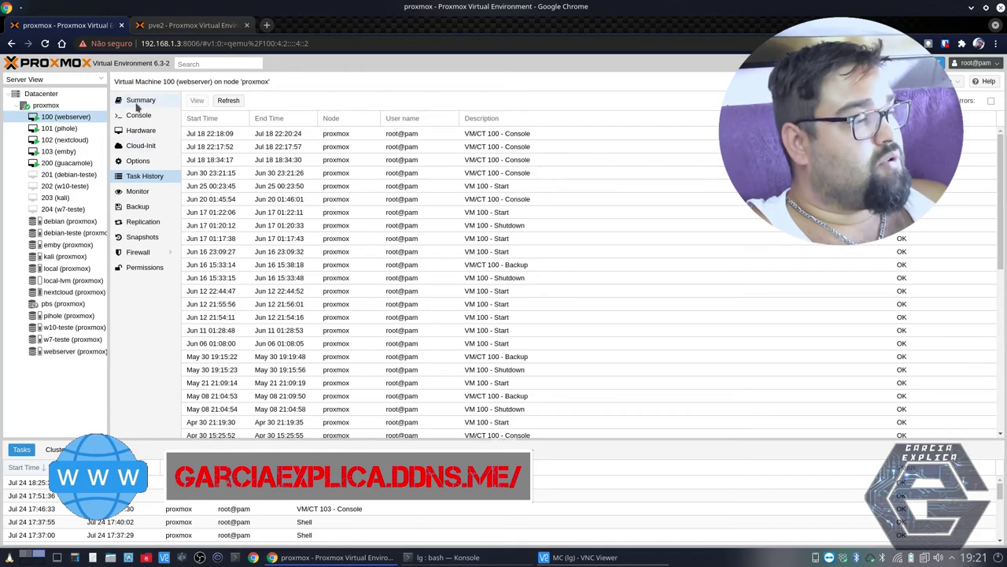
click(52, 95)
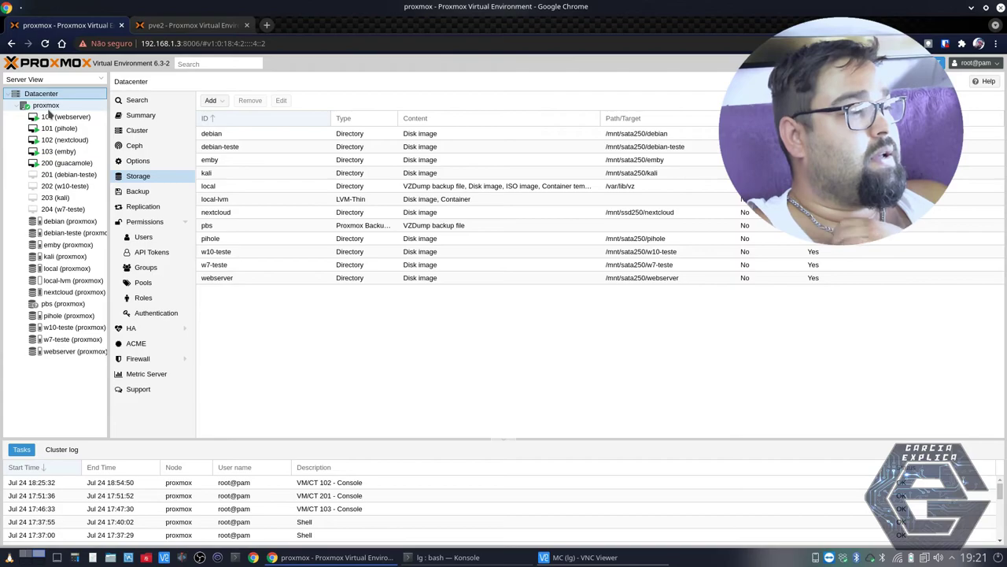
- Compare the proxmox node's five disks with pve2's disks, ending back on proxmox's disk list
click(47, 106)
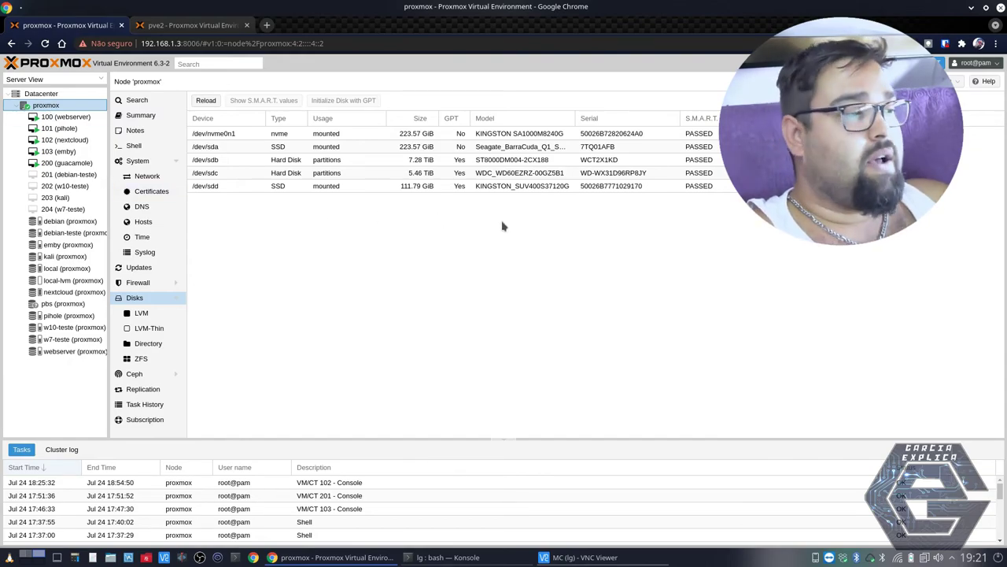
click(194, 29)
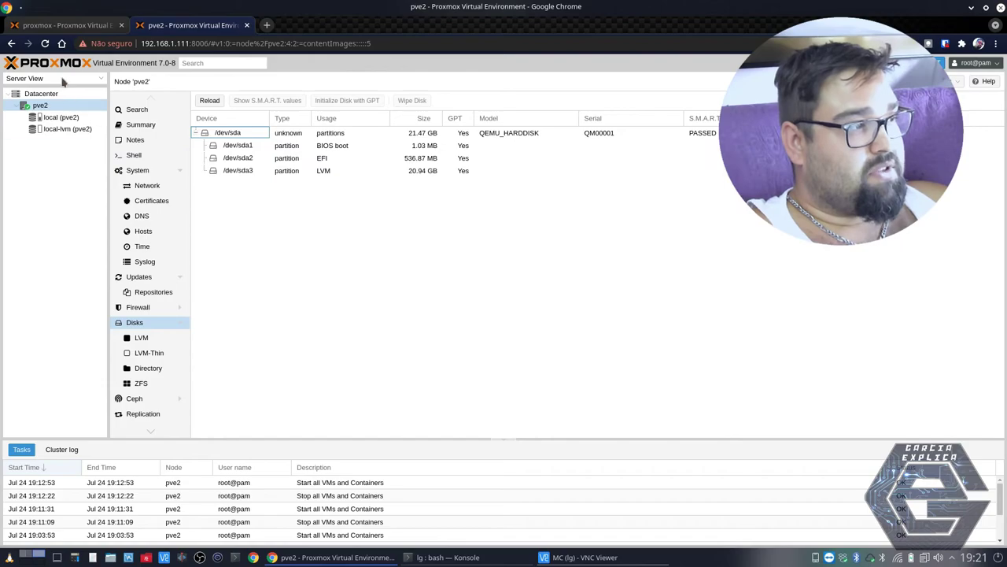
click(69, 26)
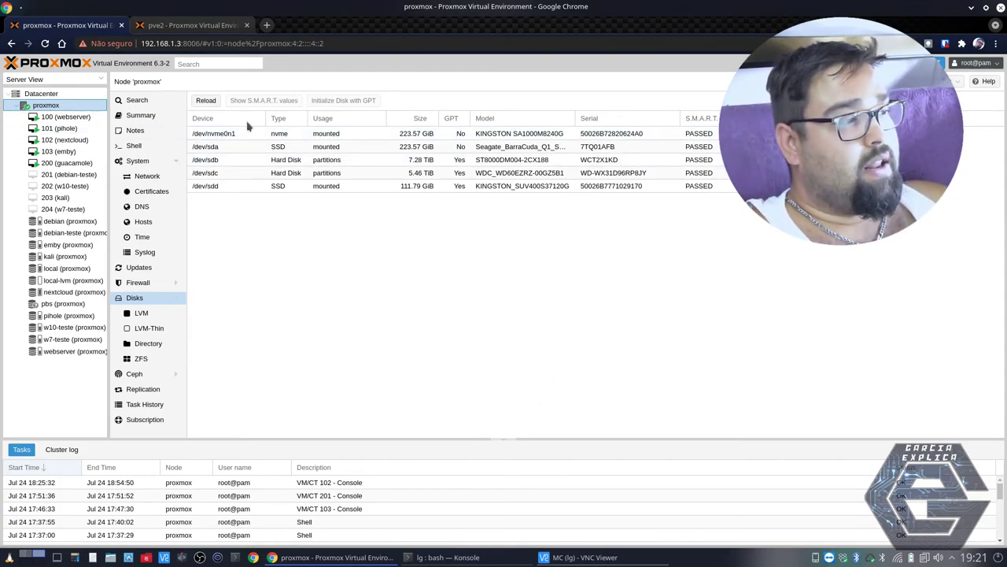
click(897, 81)
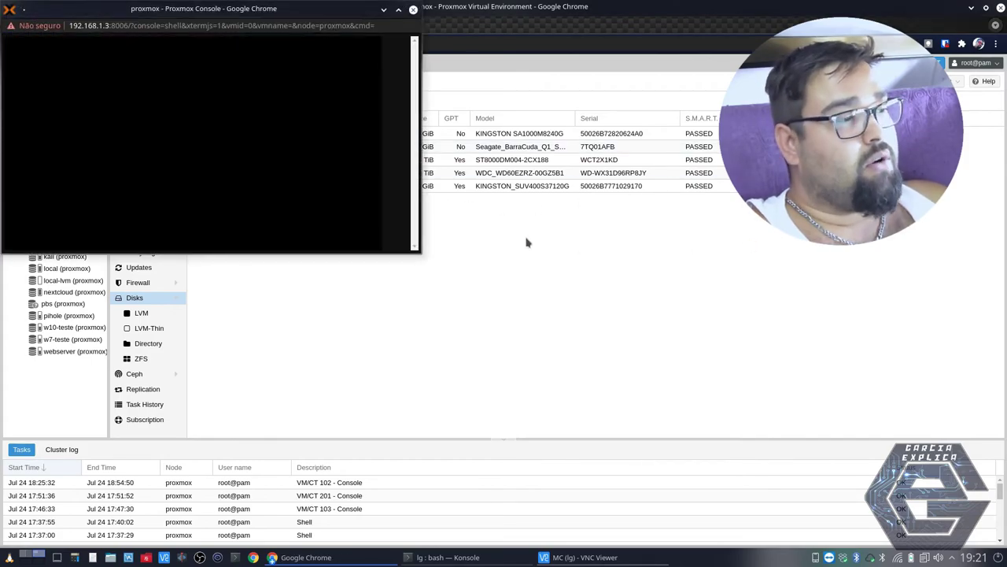
drag(270, 18, 582, 88)
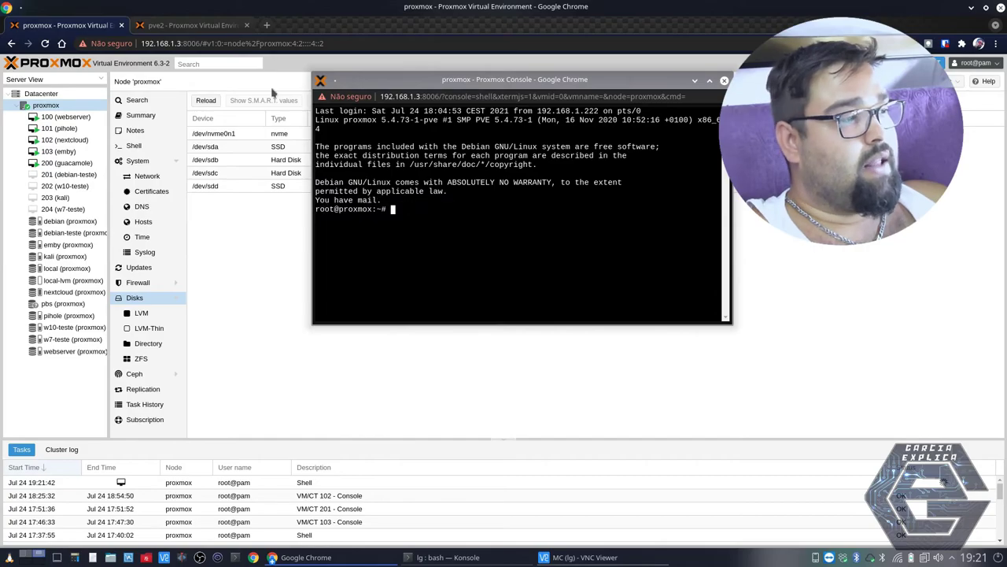
click(724, 80)
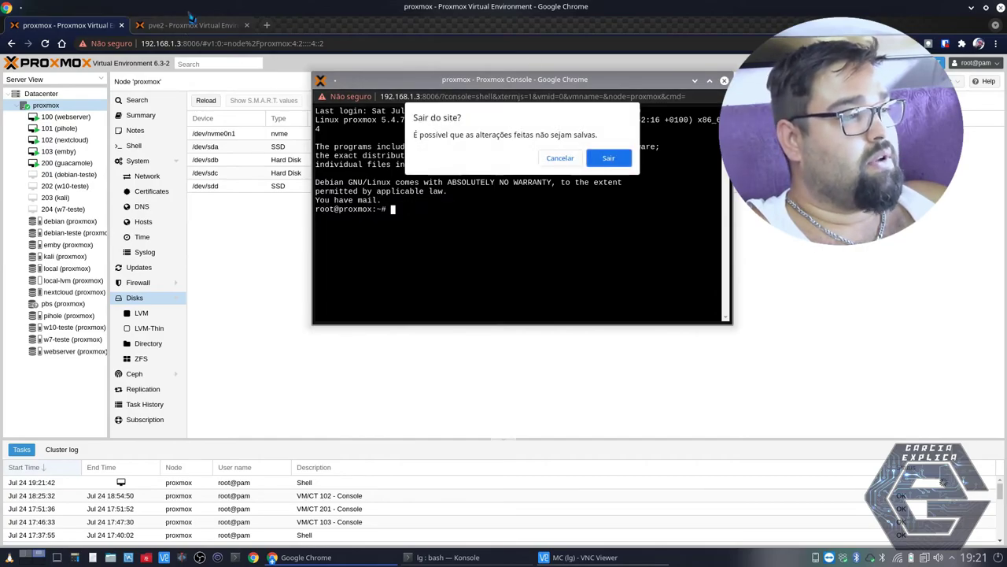
click(608, 158)
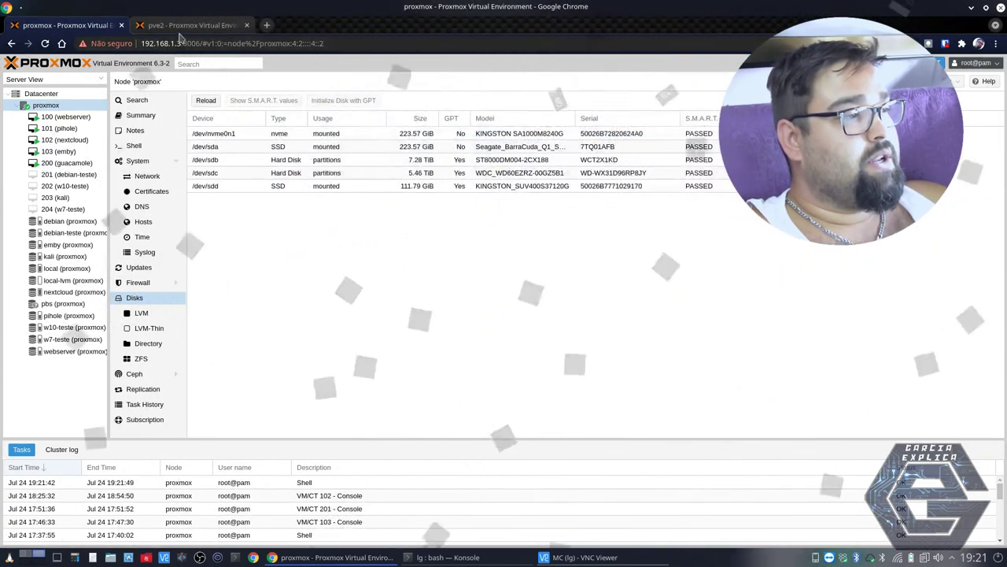
click(193, 26)
click(41, 107)
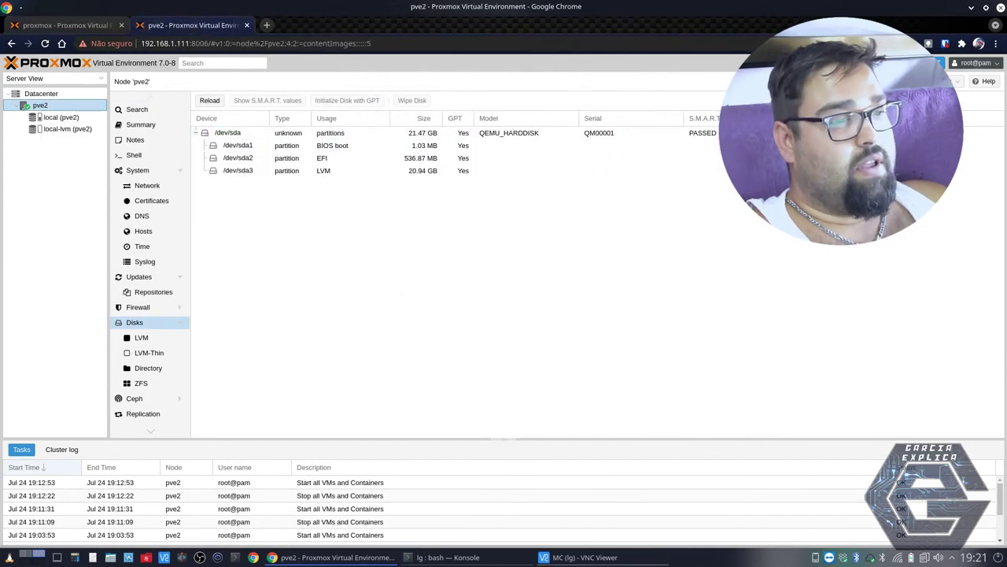
click(869, 81)
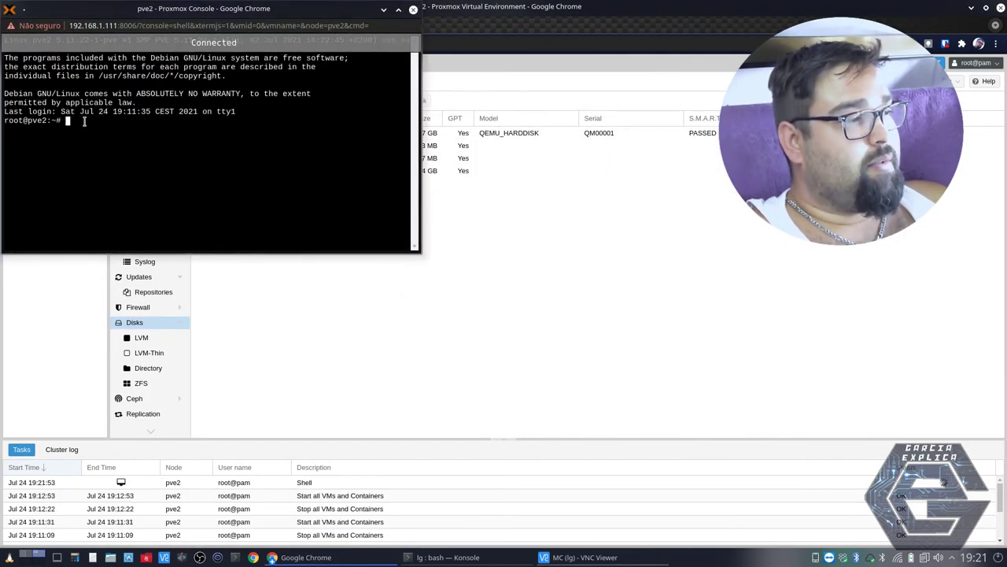
drag(205, 8, 446, 63)
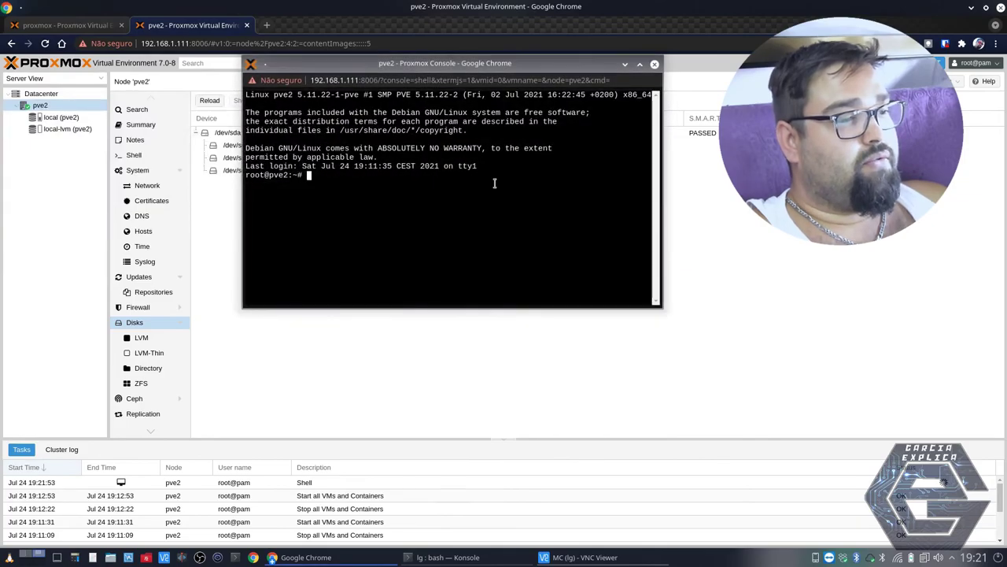
click(655, 67)
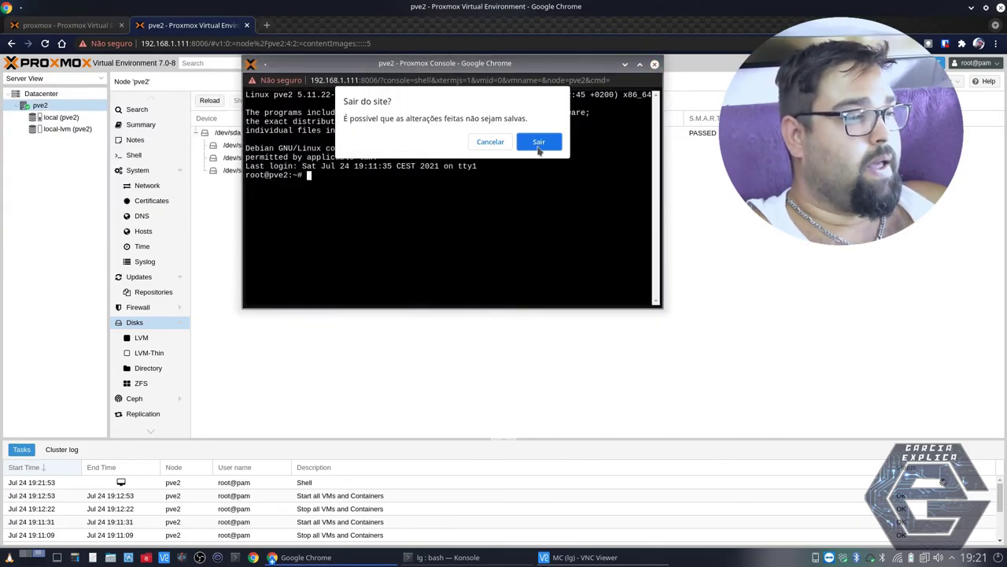
click(540, 146)
click(70, 26)
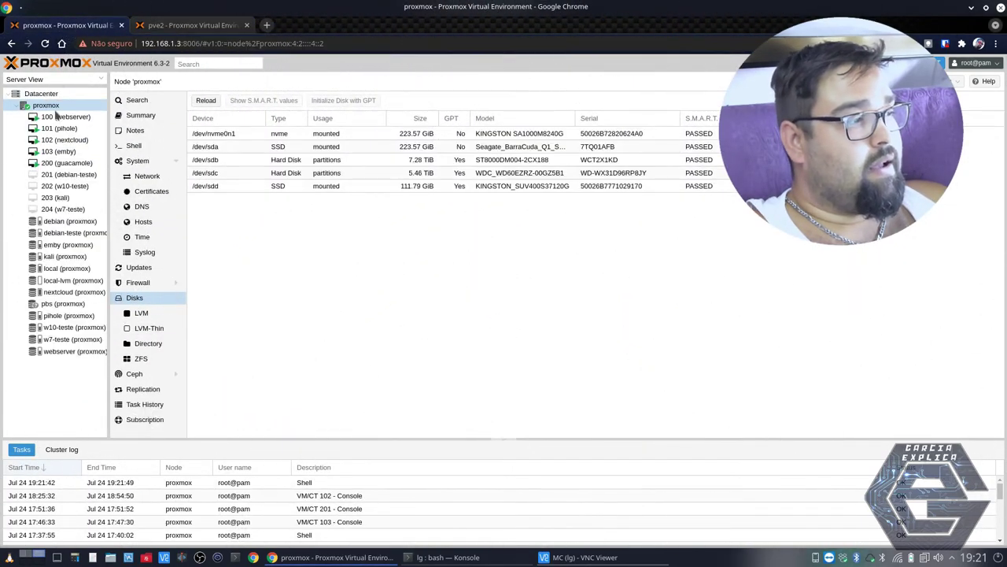
click(56, 117)
- Open a noVNC console for the pihole VM (101), then close it
click(57, 128)
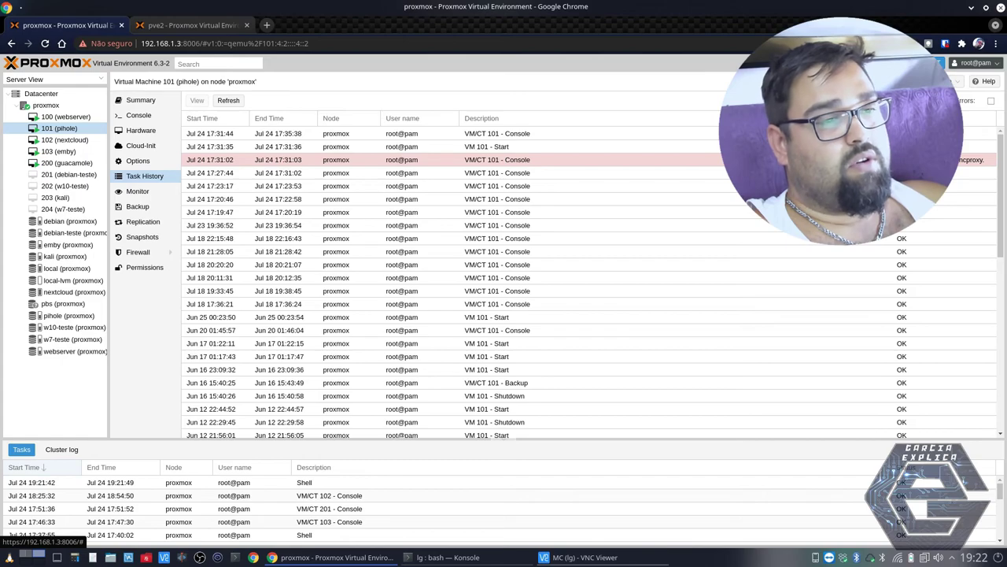
click(897, 81)
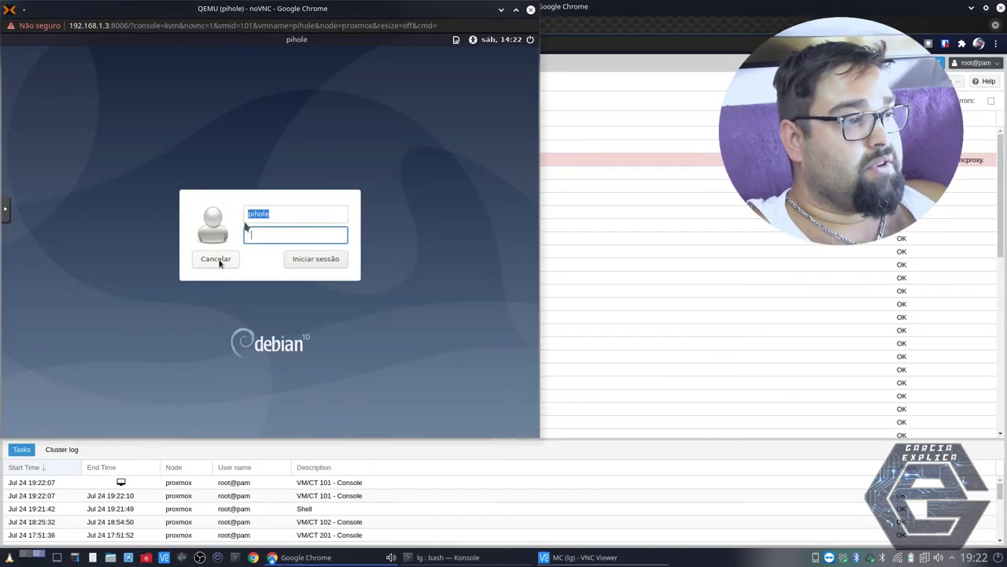
drag(365, 8, 638, 60)
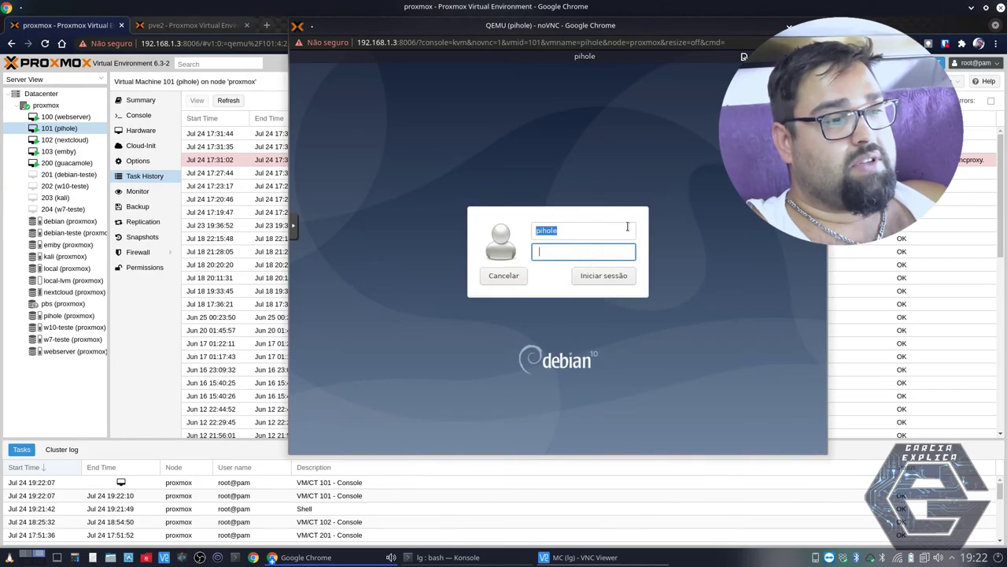
key(ctrl+w)
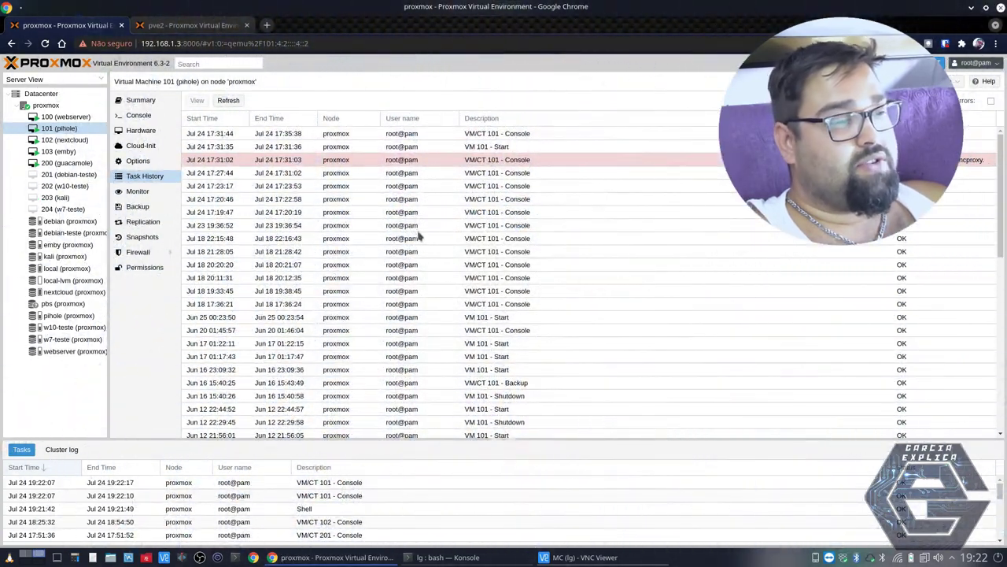